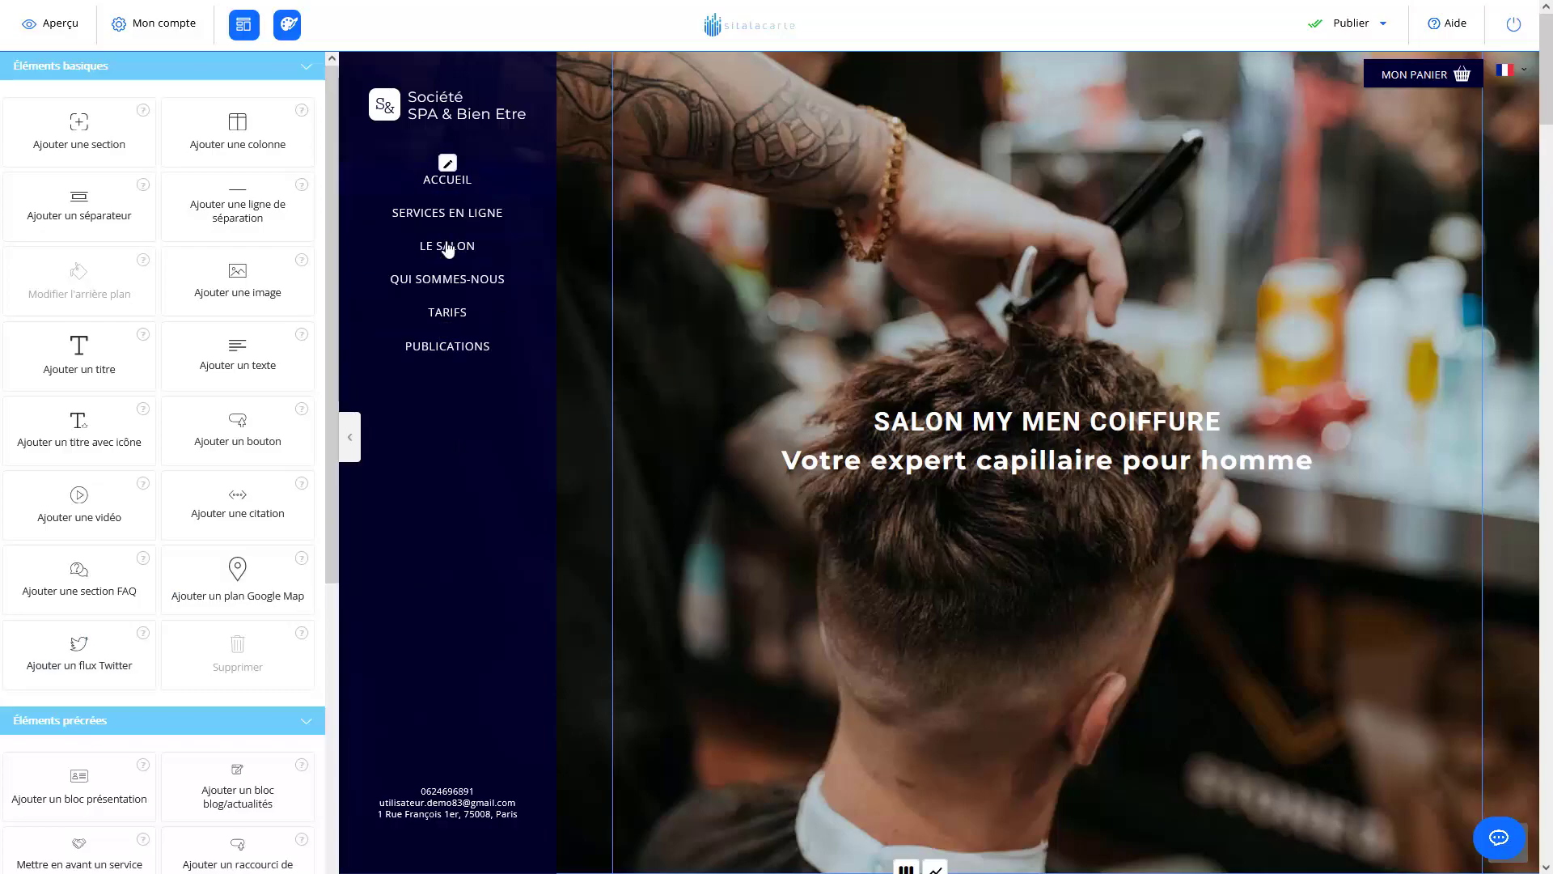
Step: Restyle the Accueil menu item with crimson text, the Oswald font and the exclamation speech-bubble pictogram, and validate the changes
mouse_move(482, 360)
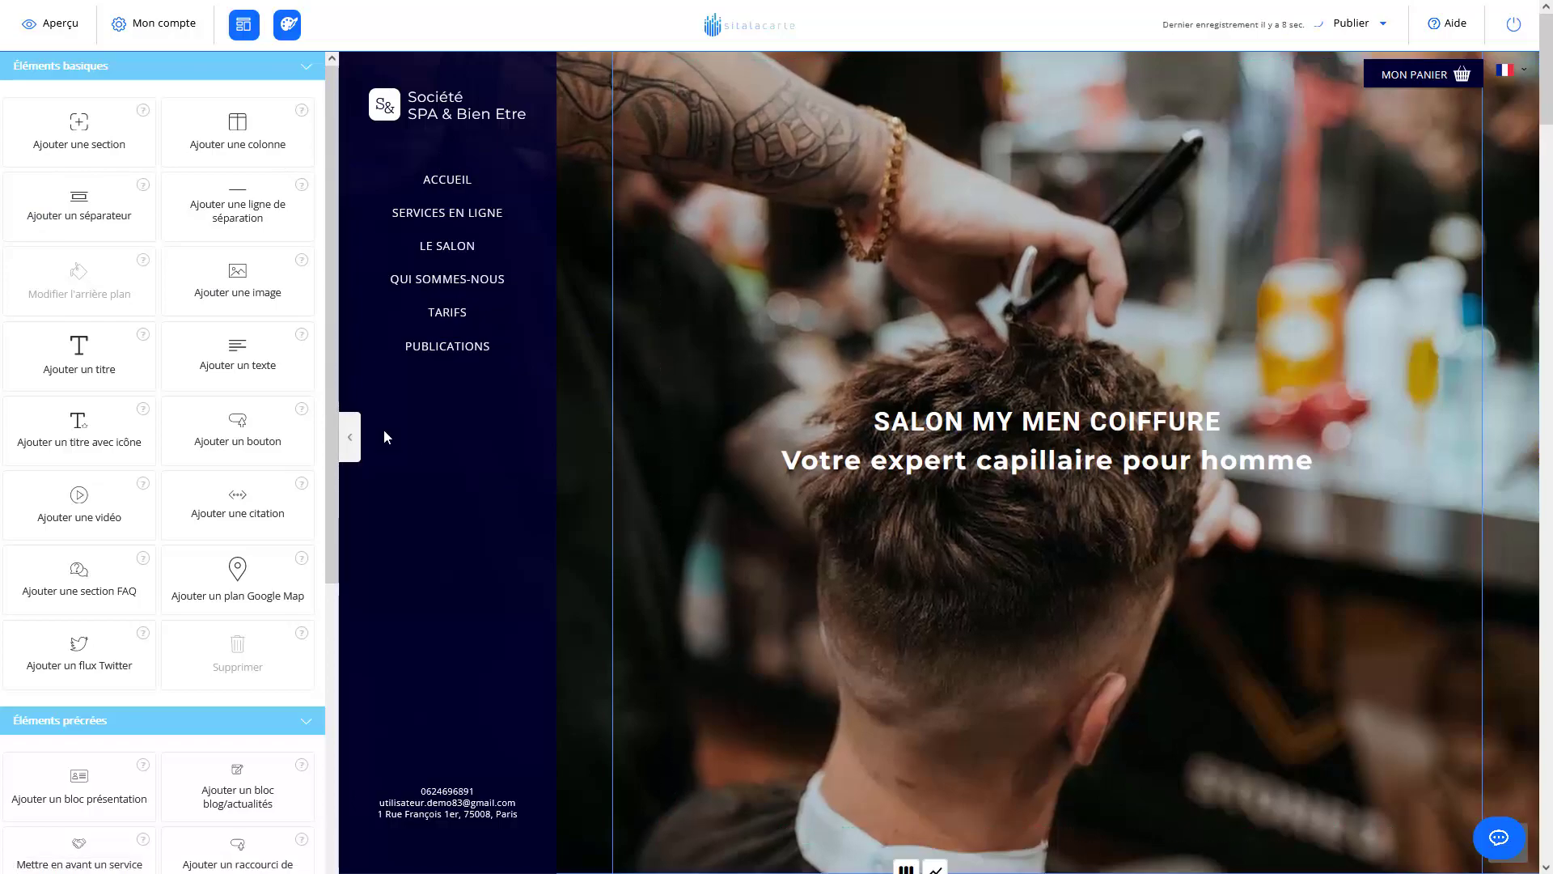
mouse_move(399, 173)
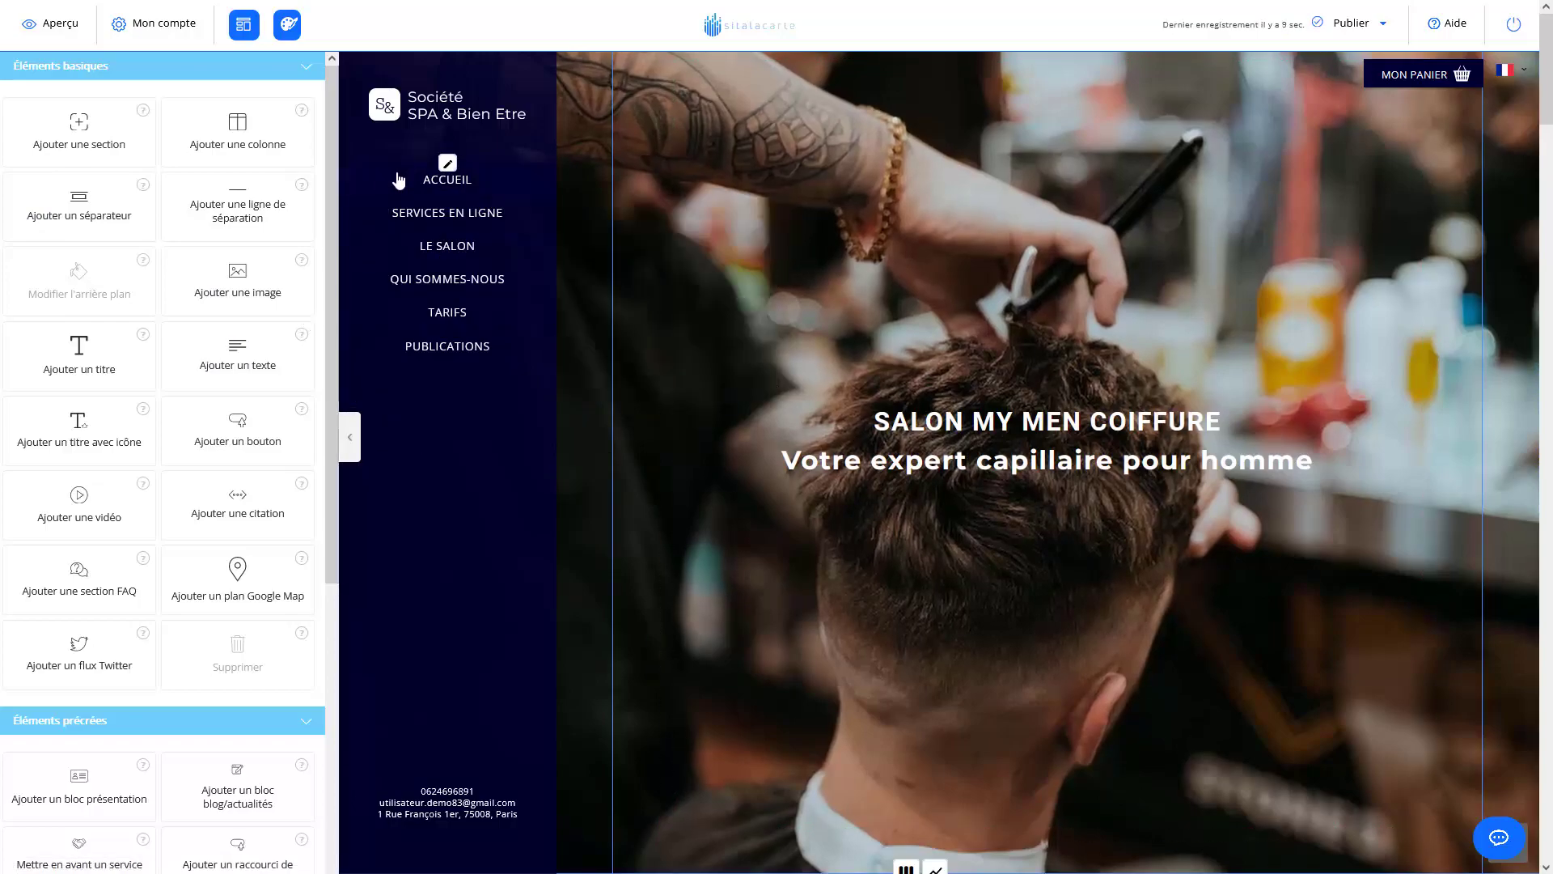
left_click(447, 166)
left_click_drag(250, 347, 191, 345)
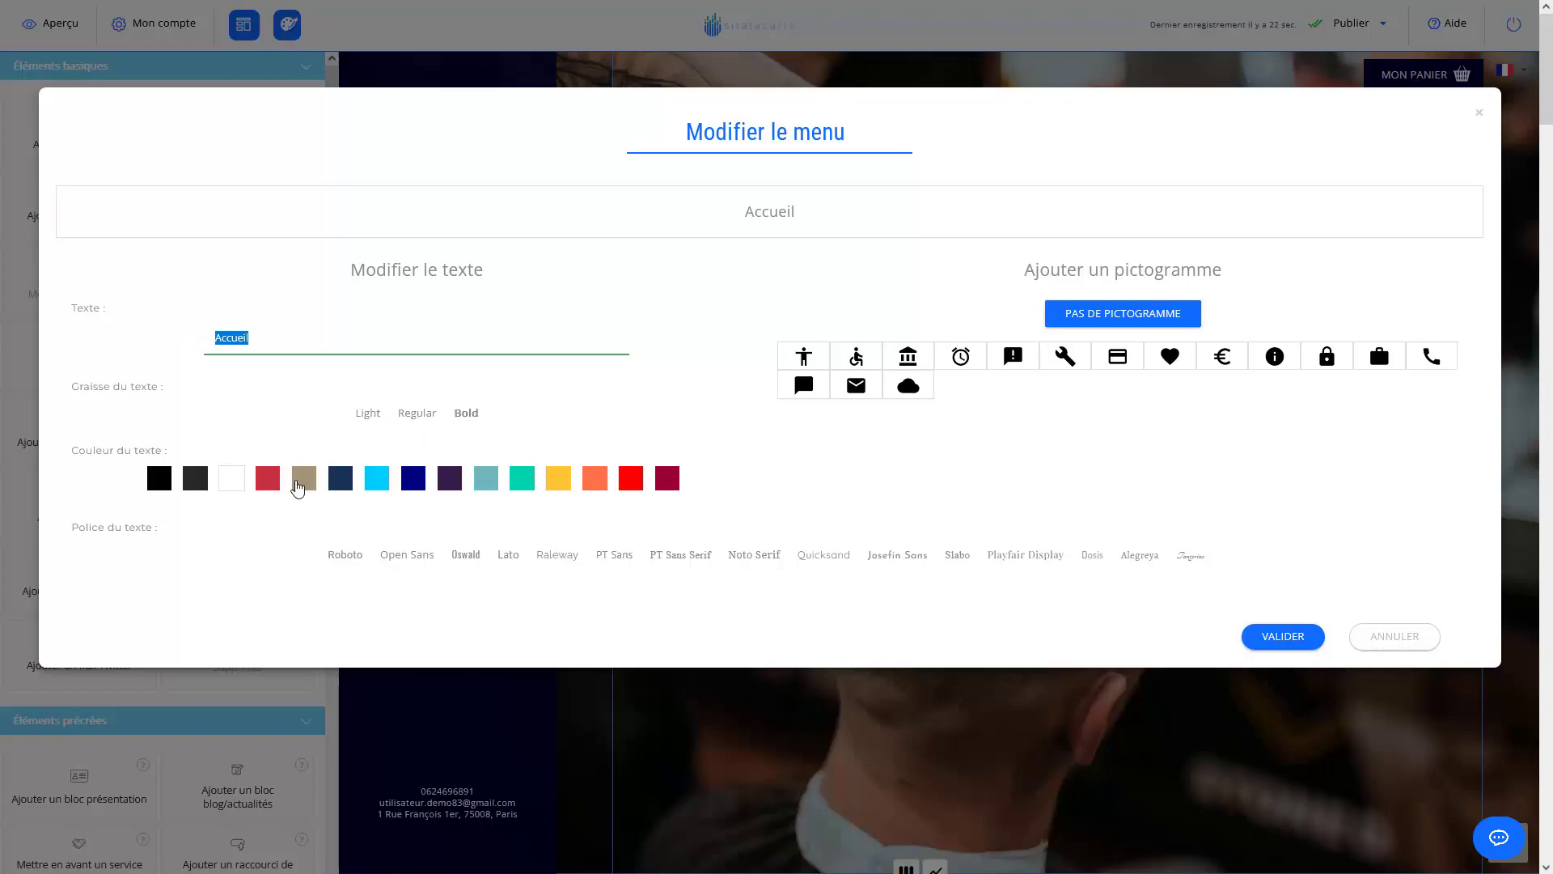
left_click(267, 483)
left_click(469, 557)
left_click(1016, 360)
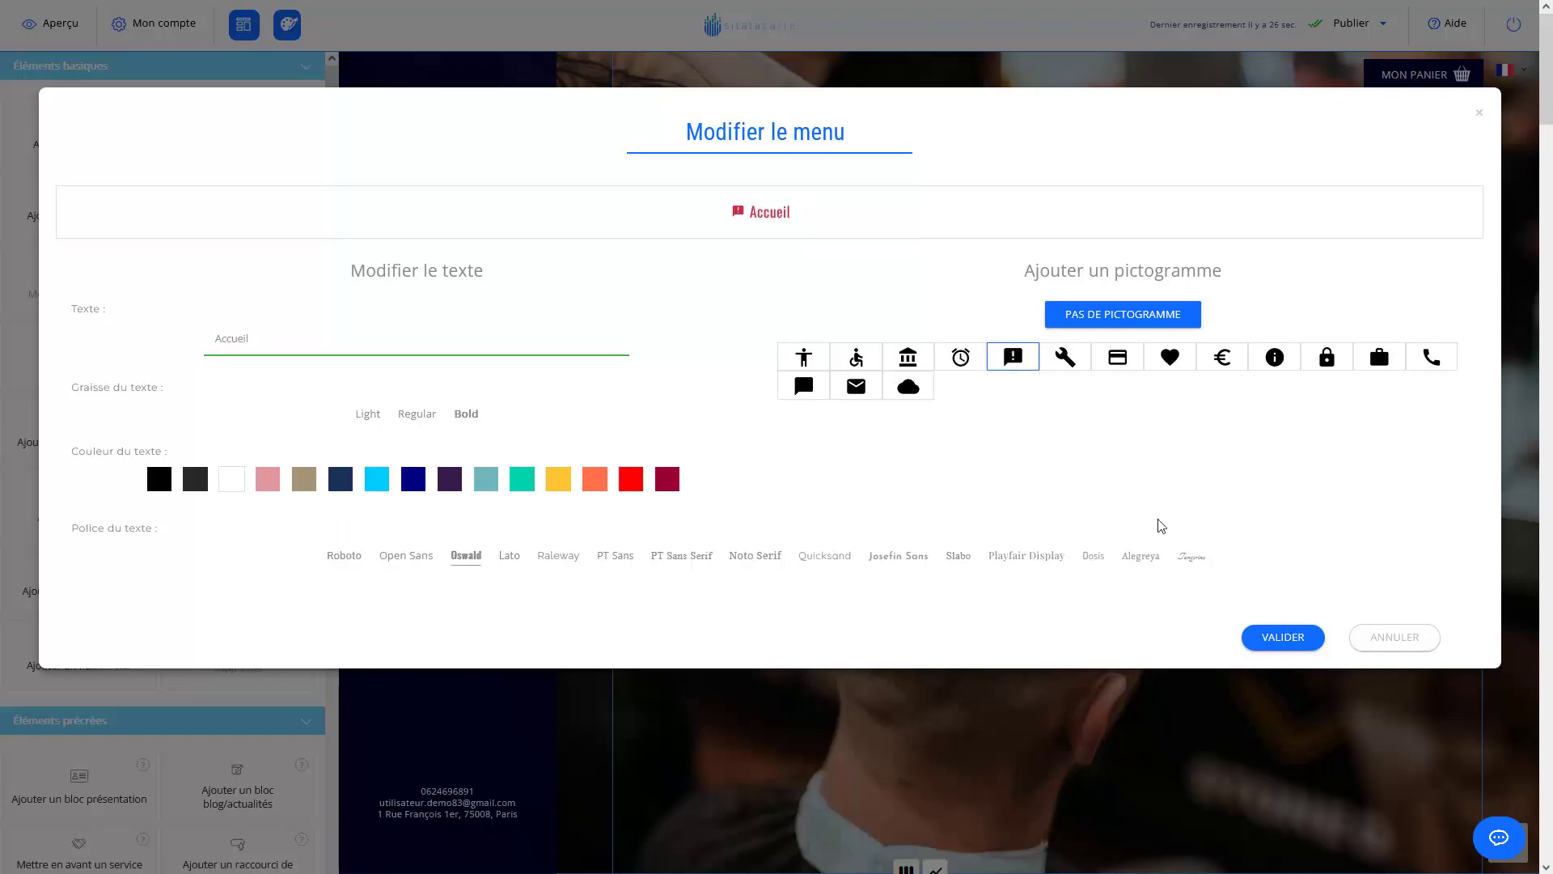
left_click(1277, 631)
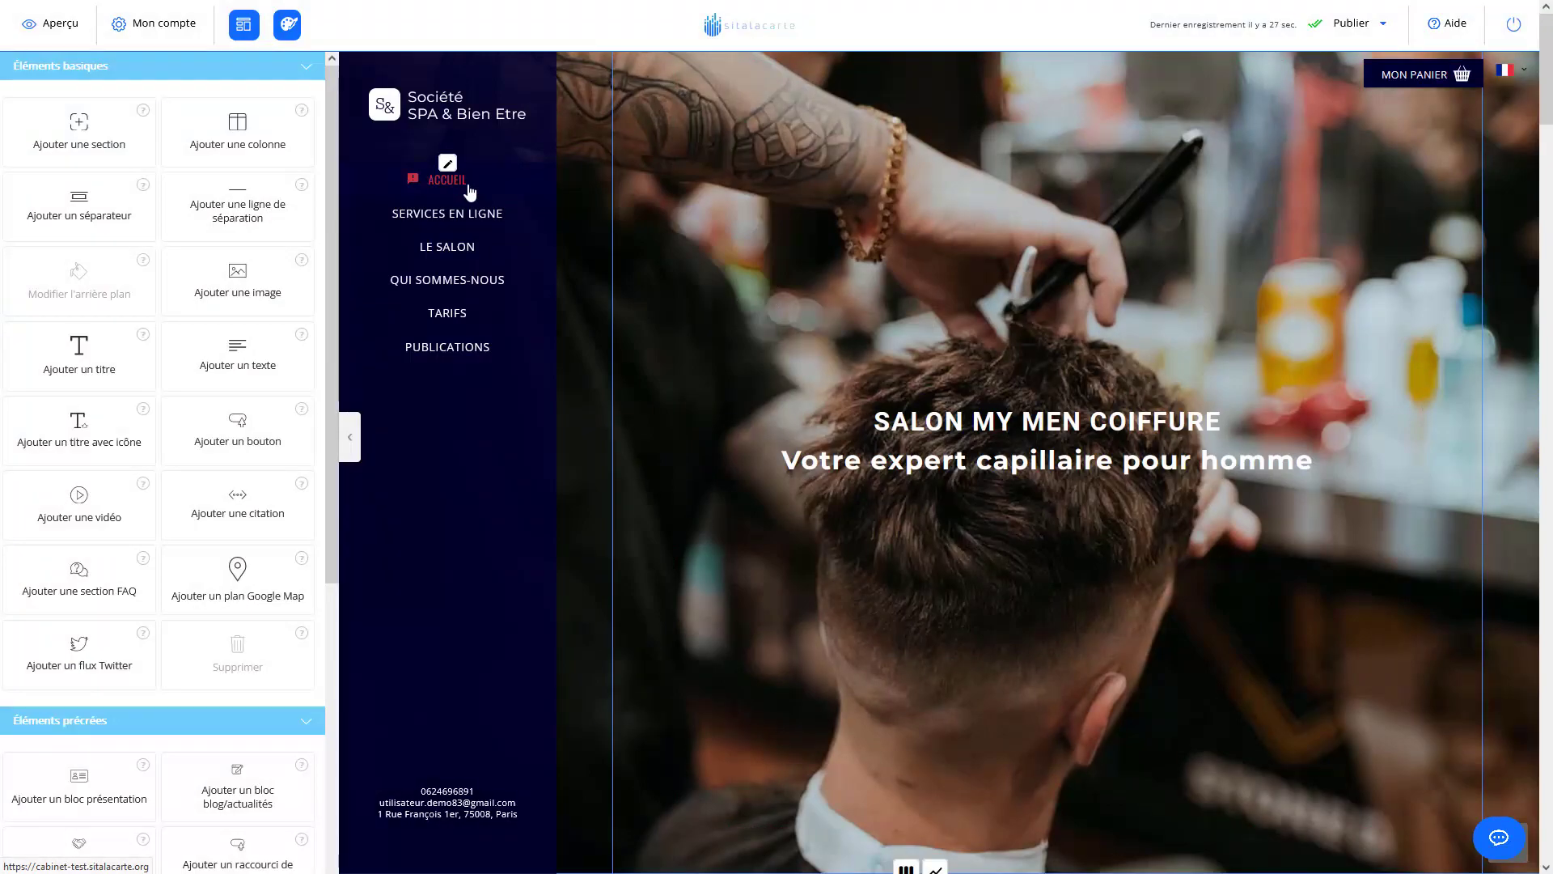
Step: View the text and pictogram settings of the Prendre rendez-vous sub-item under Services en ligne, and leave them without changes
mouse_move(473, 217)
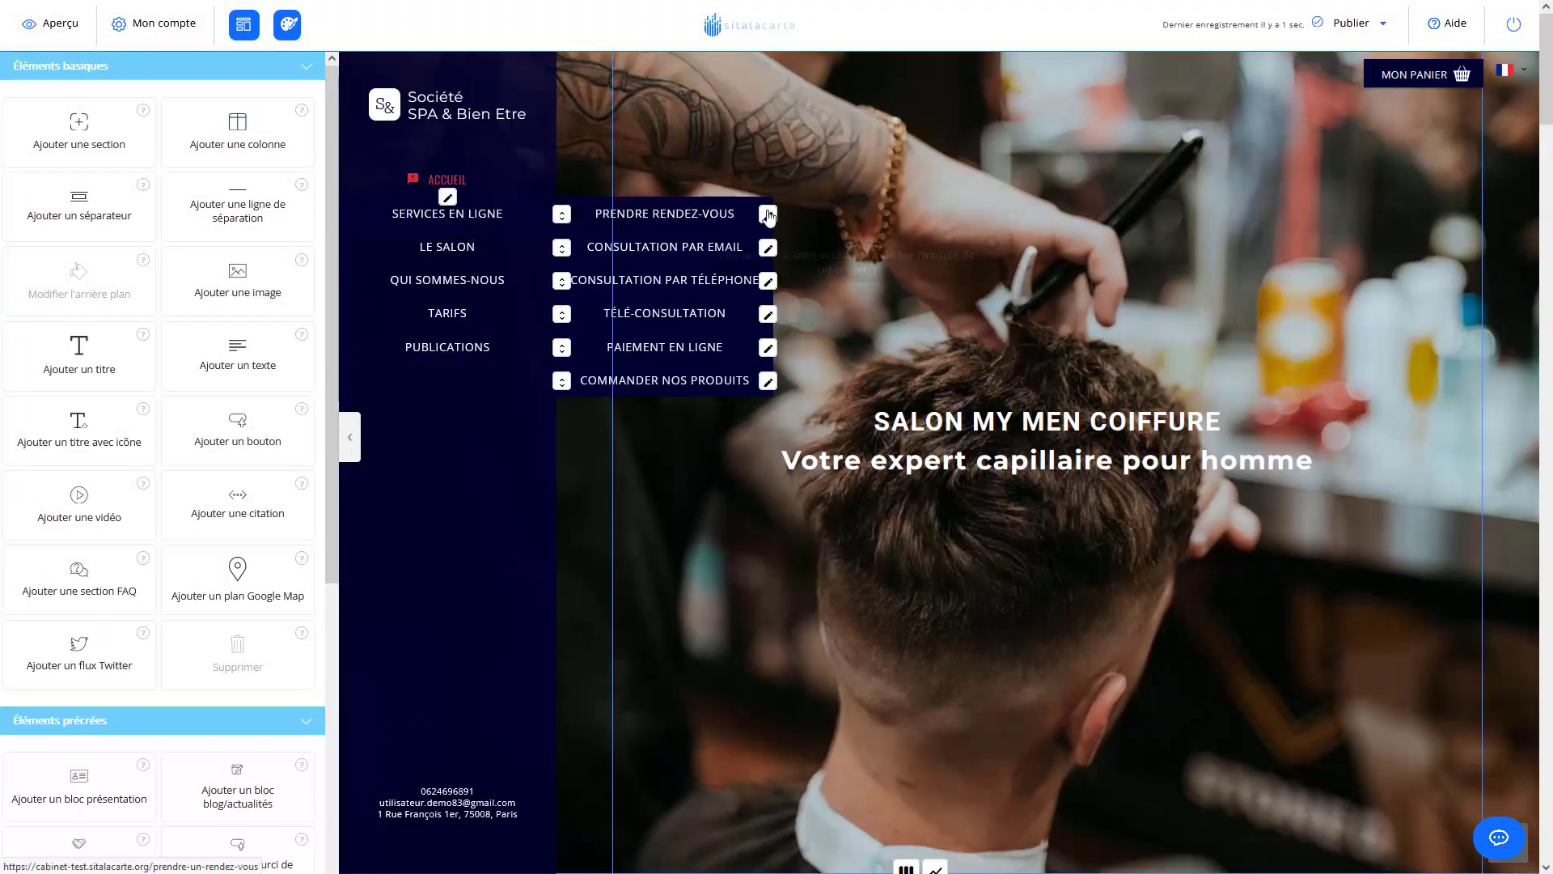
left_click(768, 215)
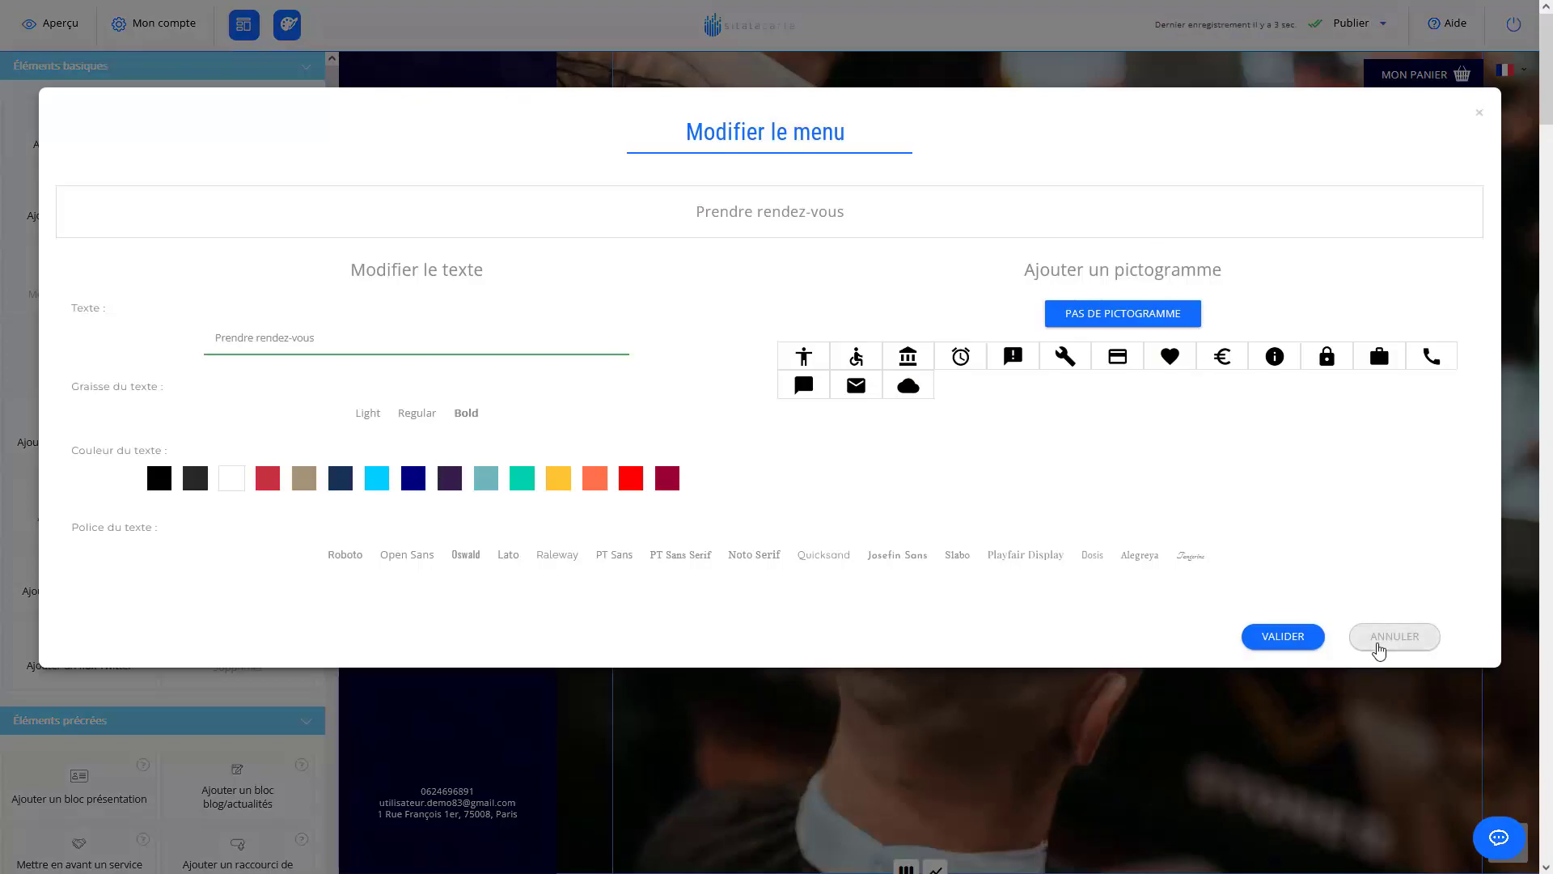
left_click(1387, 647)
Step: Try to move the Consultation par email sub-item down to the Télé-consultation position in the Services en ligne submenu
mouse_move(520, 249)
left_click_drag(562, 248, 565, 315)
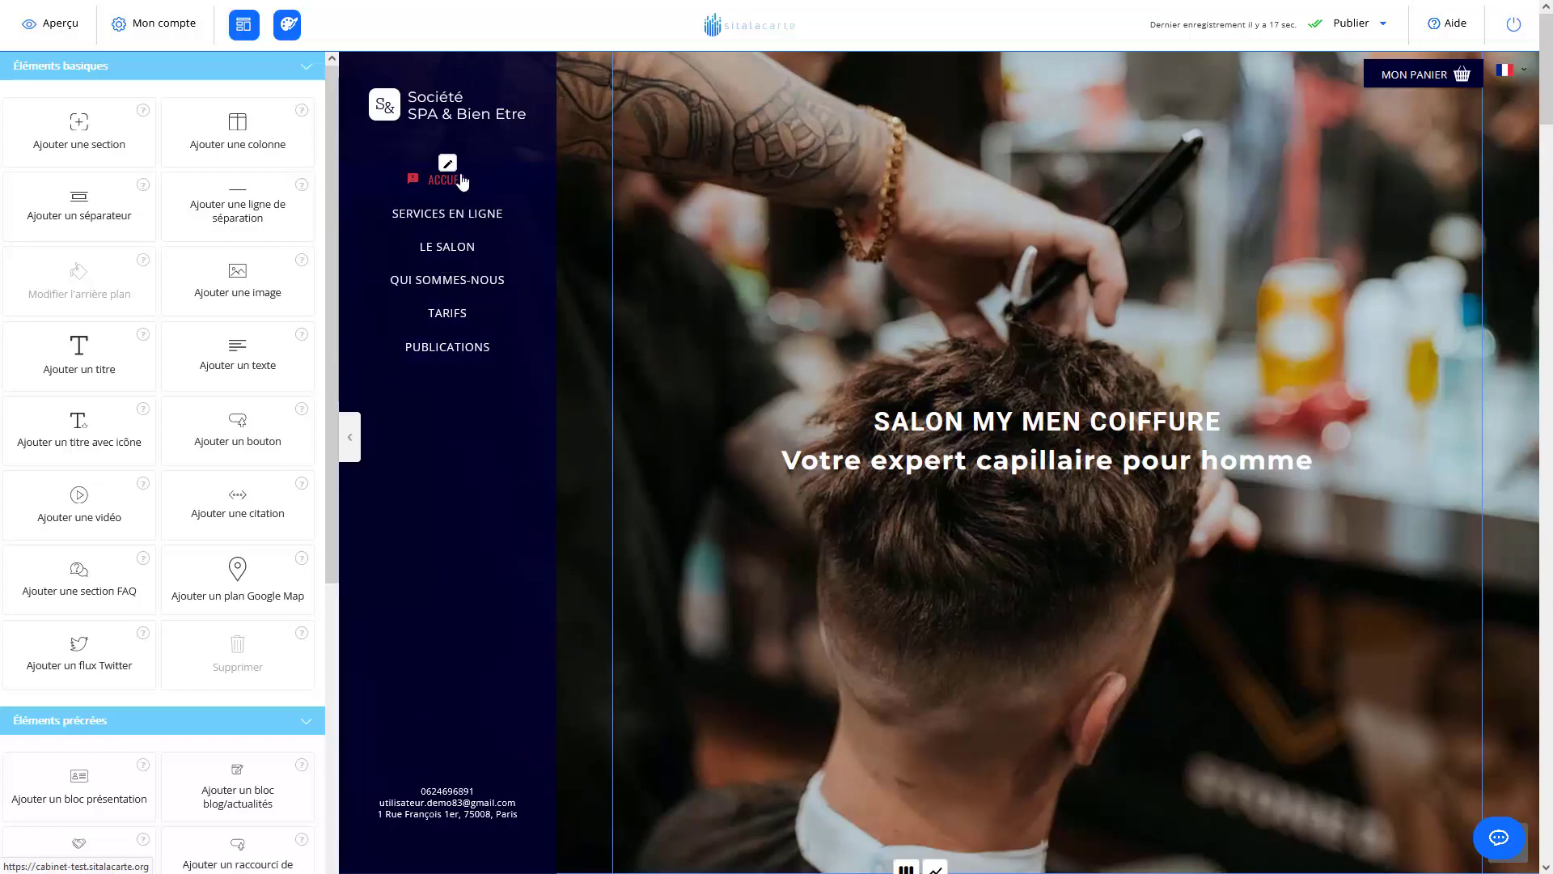
mouse_move(364, 248)
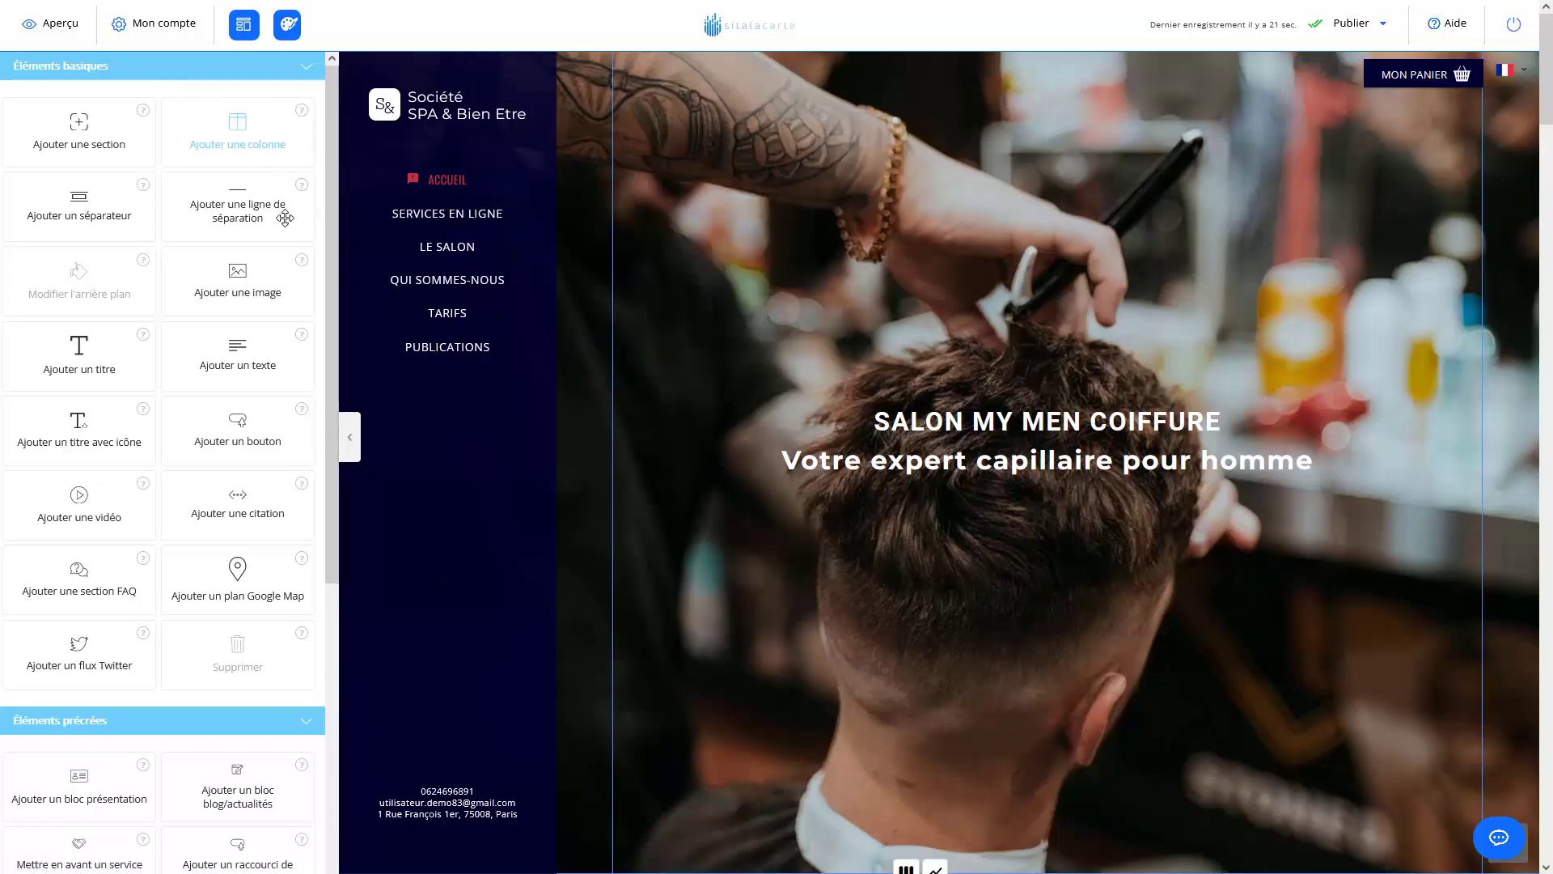
Step: Save the site's modifications and dismiss the confirmation
left_click(1367, 23)
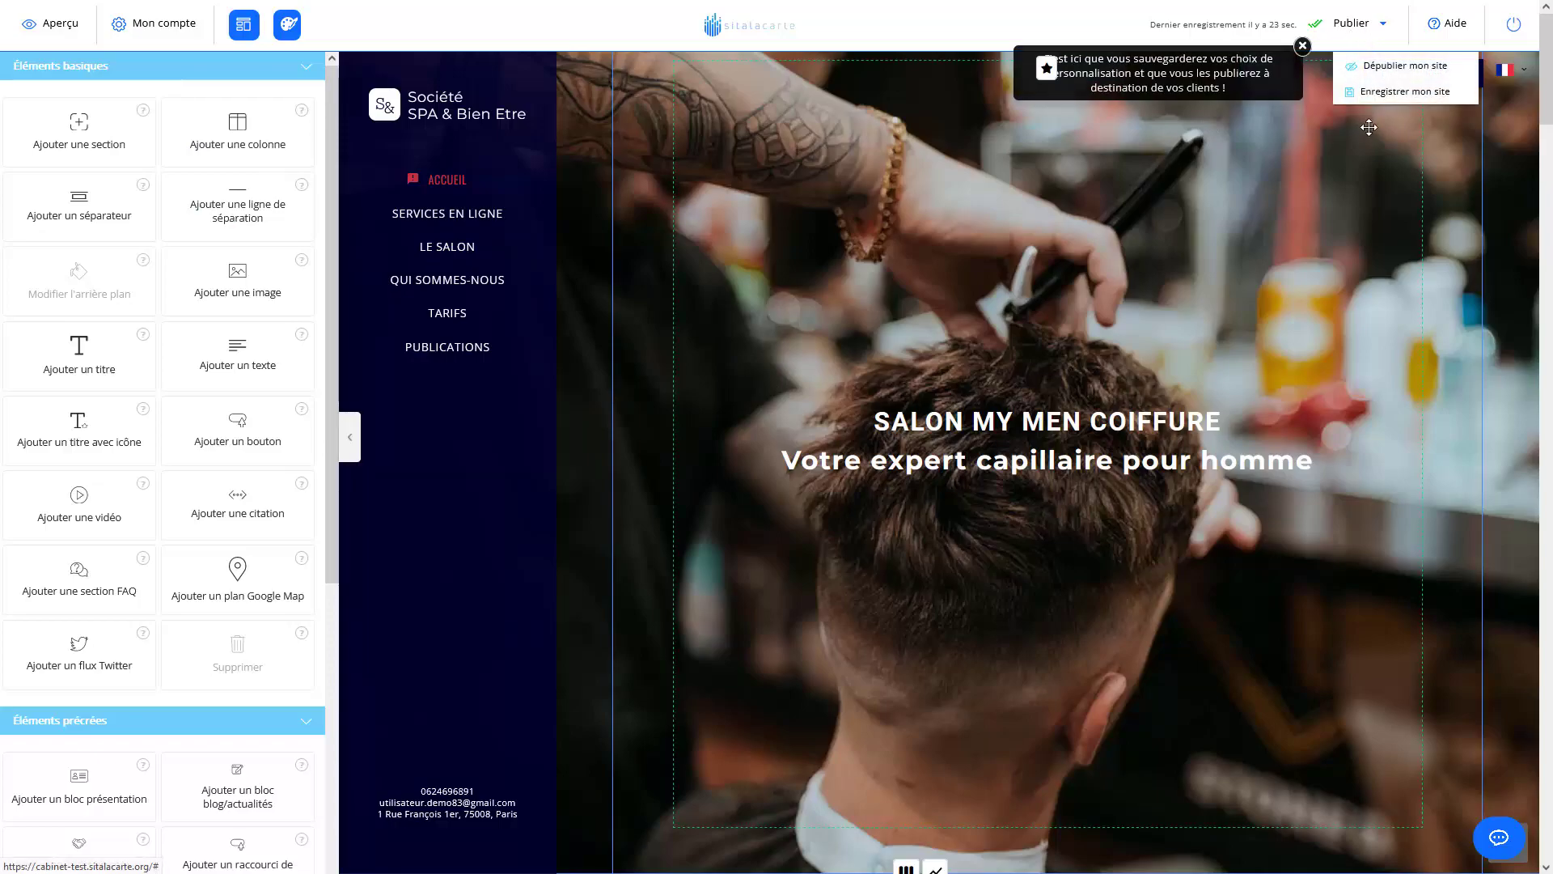
left_click(1400, 97)
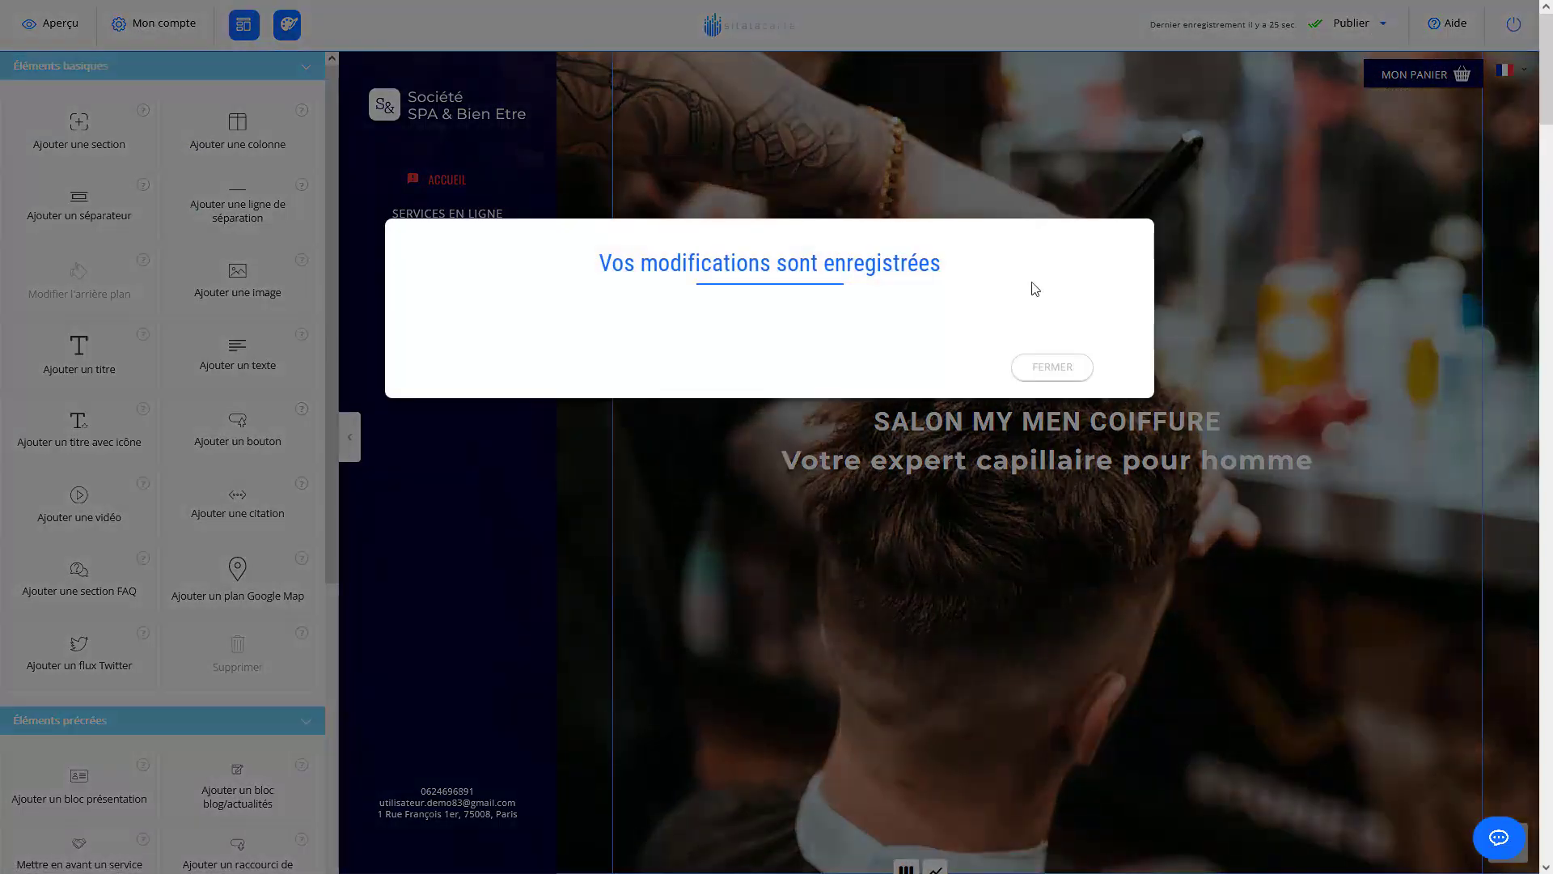
left_click(1052, 367)
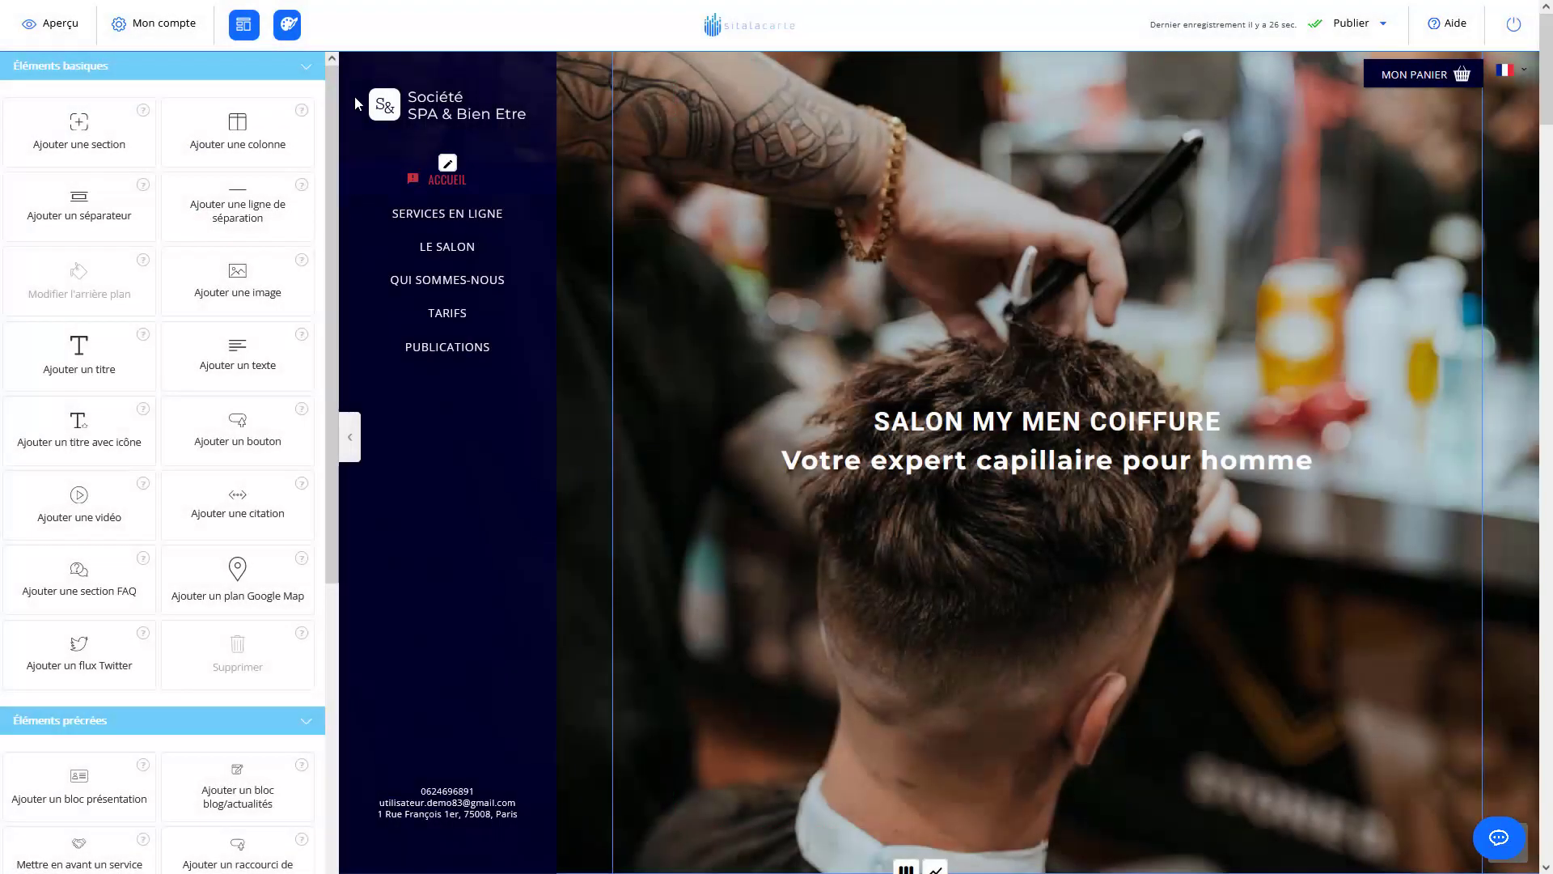
Step: Open the menu configuration in the account settings and look over its main tabs and sub-tabs
left_click(137, 33)
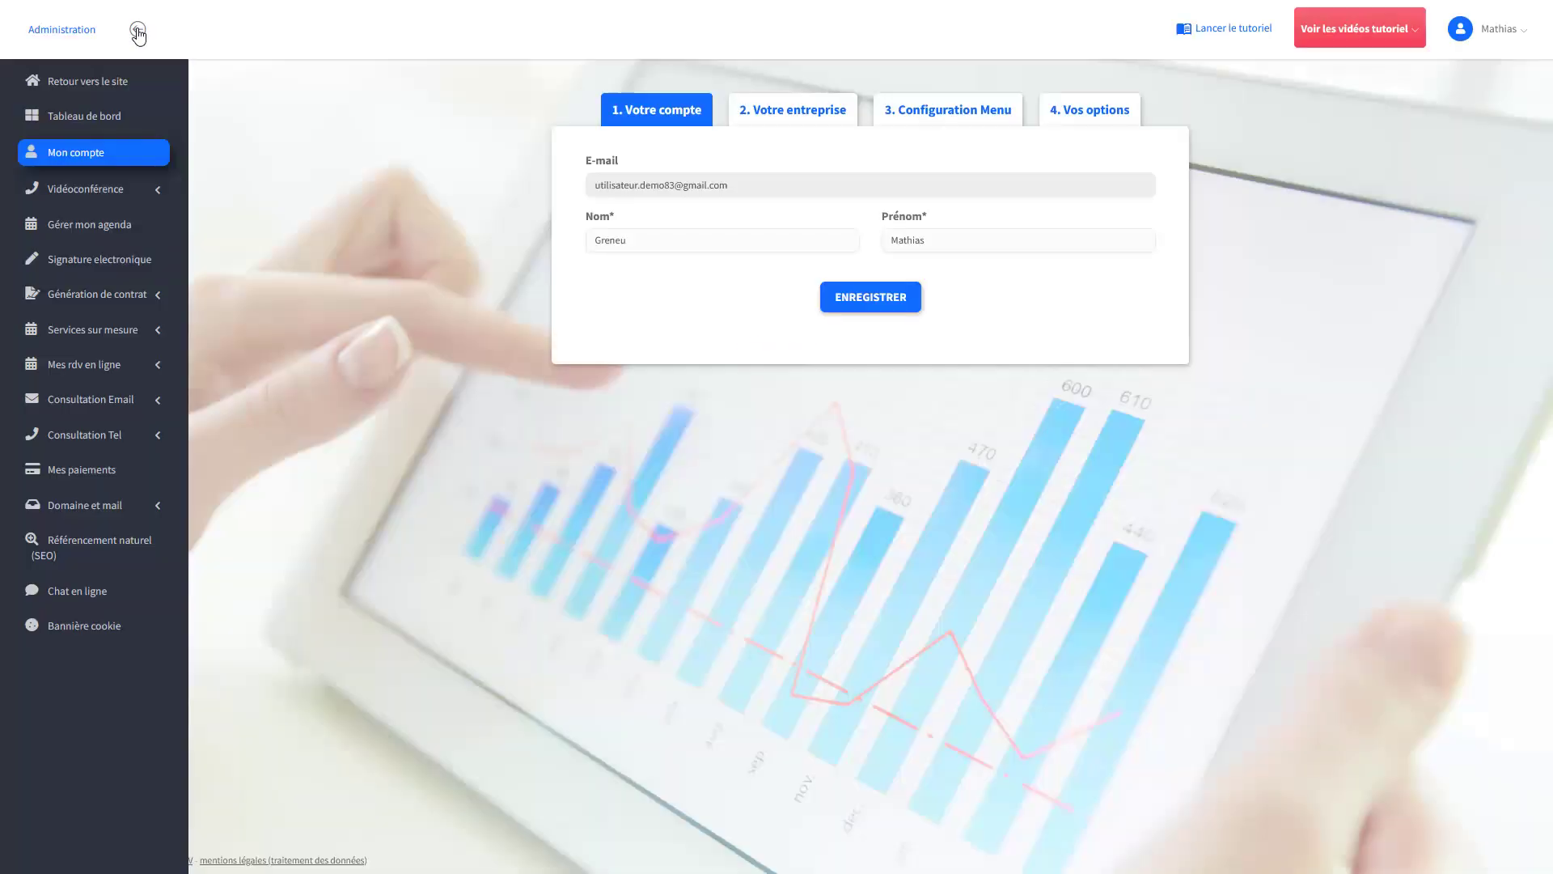
left_click(952, 115)
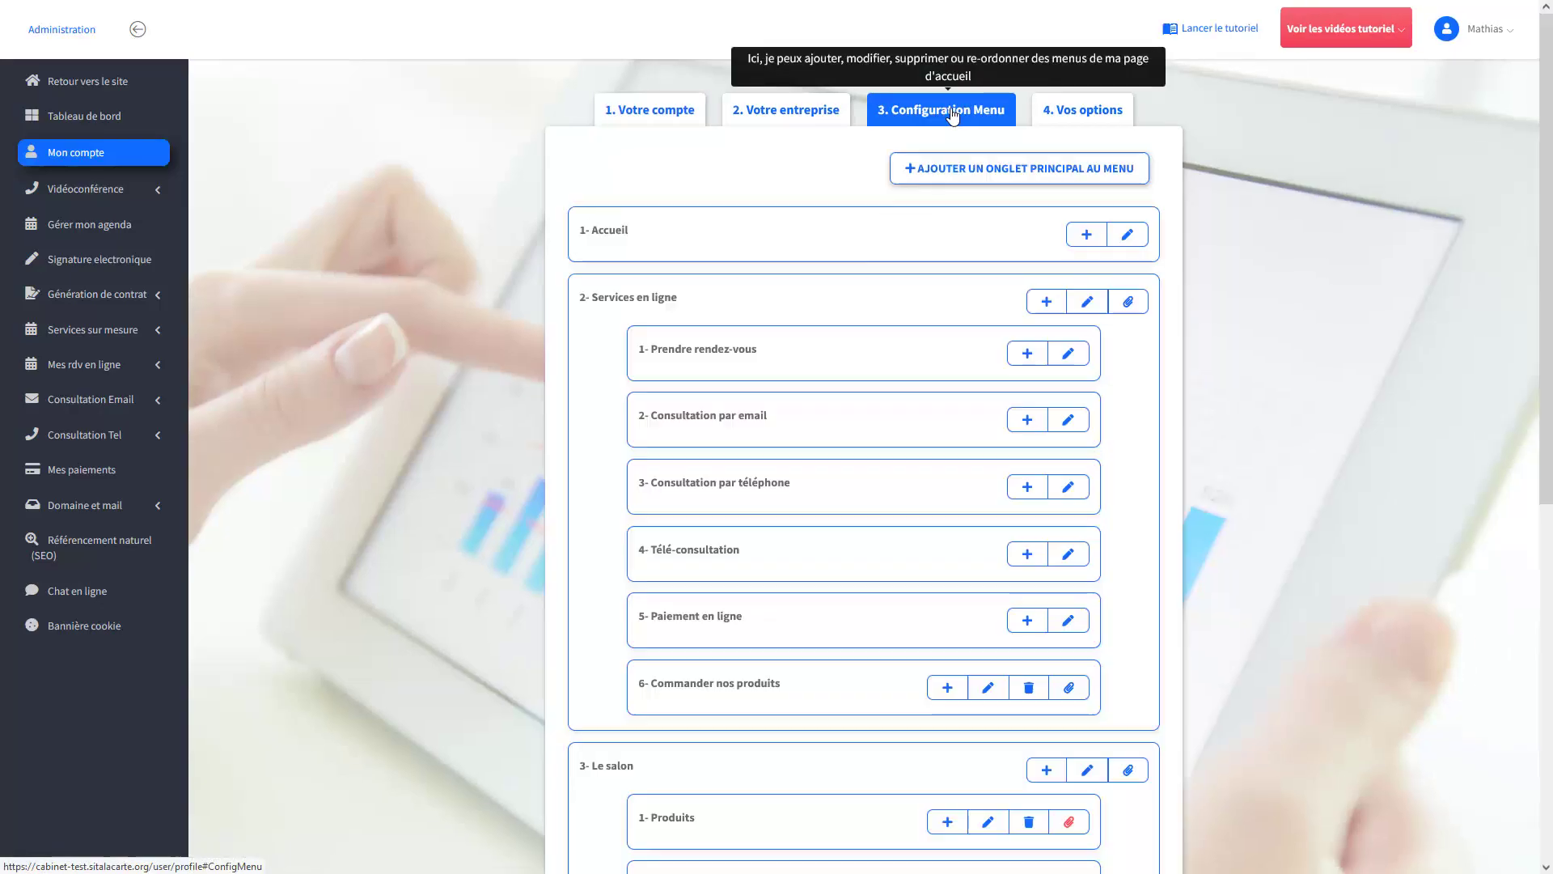
scroll(908, 281, "down", 7)
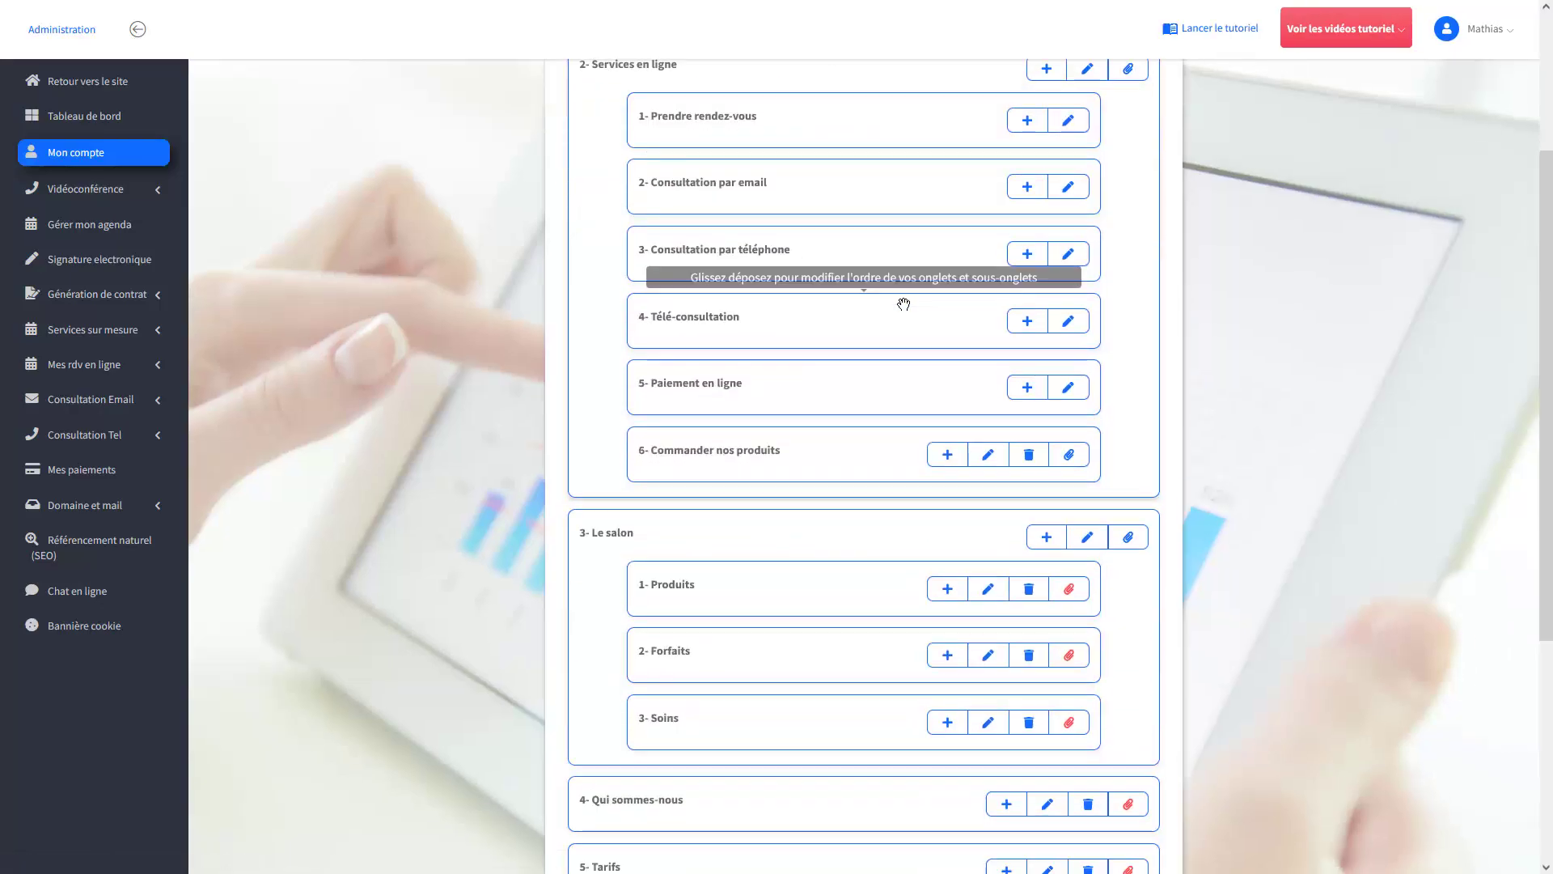
Step: Rename the Accueil main tab as "Page d'accueil" in the menu configuration
scroll(783, 444, "up", 6)
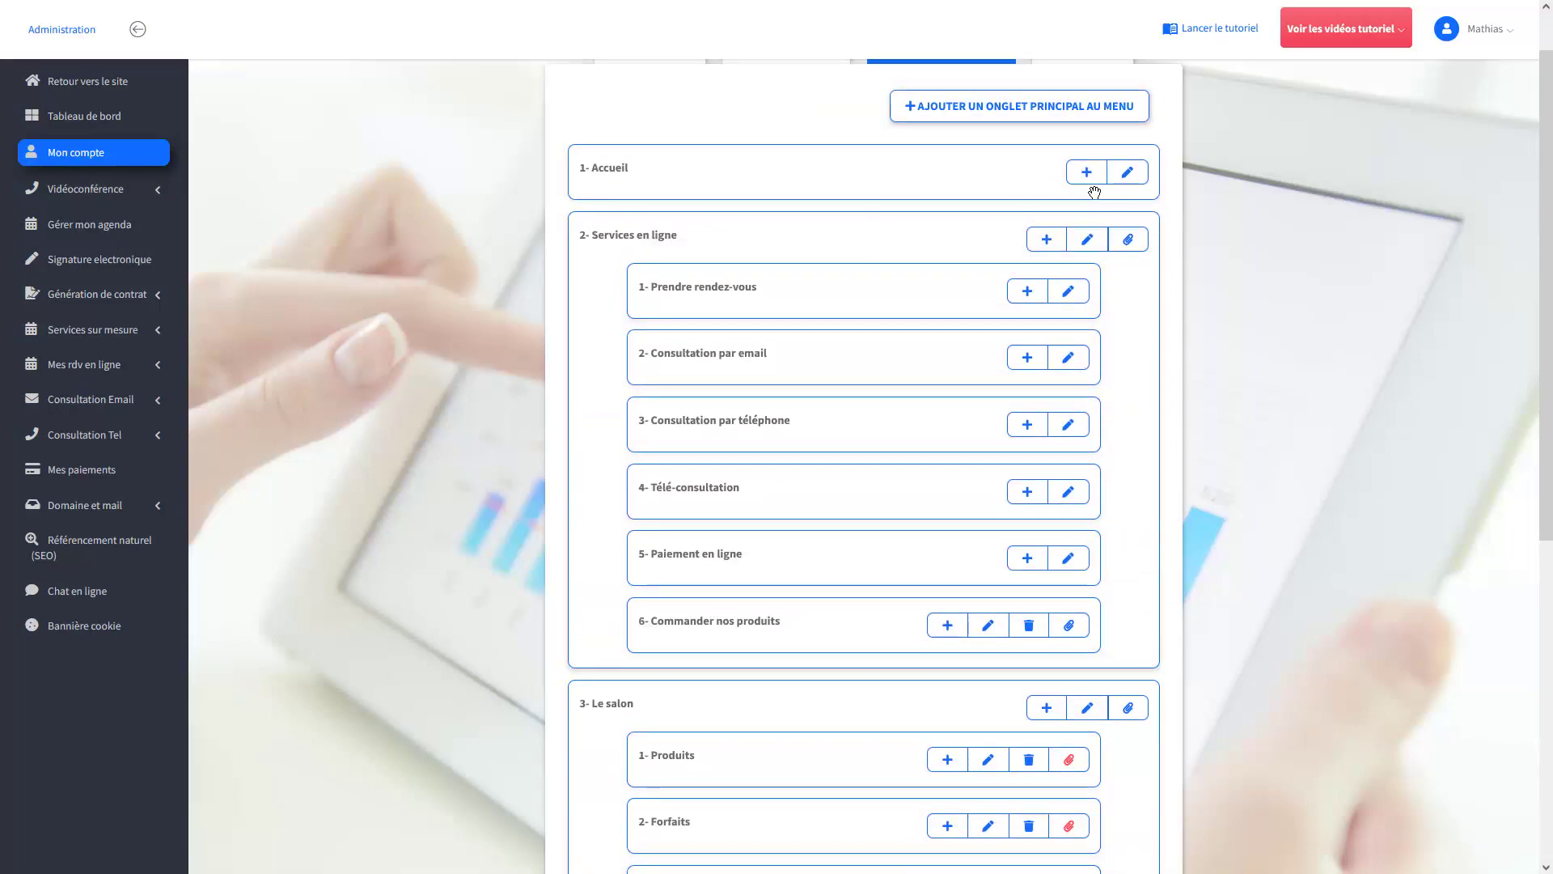
left_click(1127, 172)
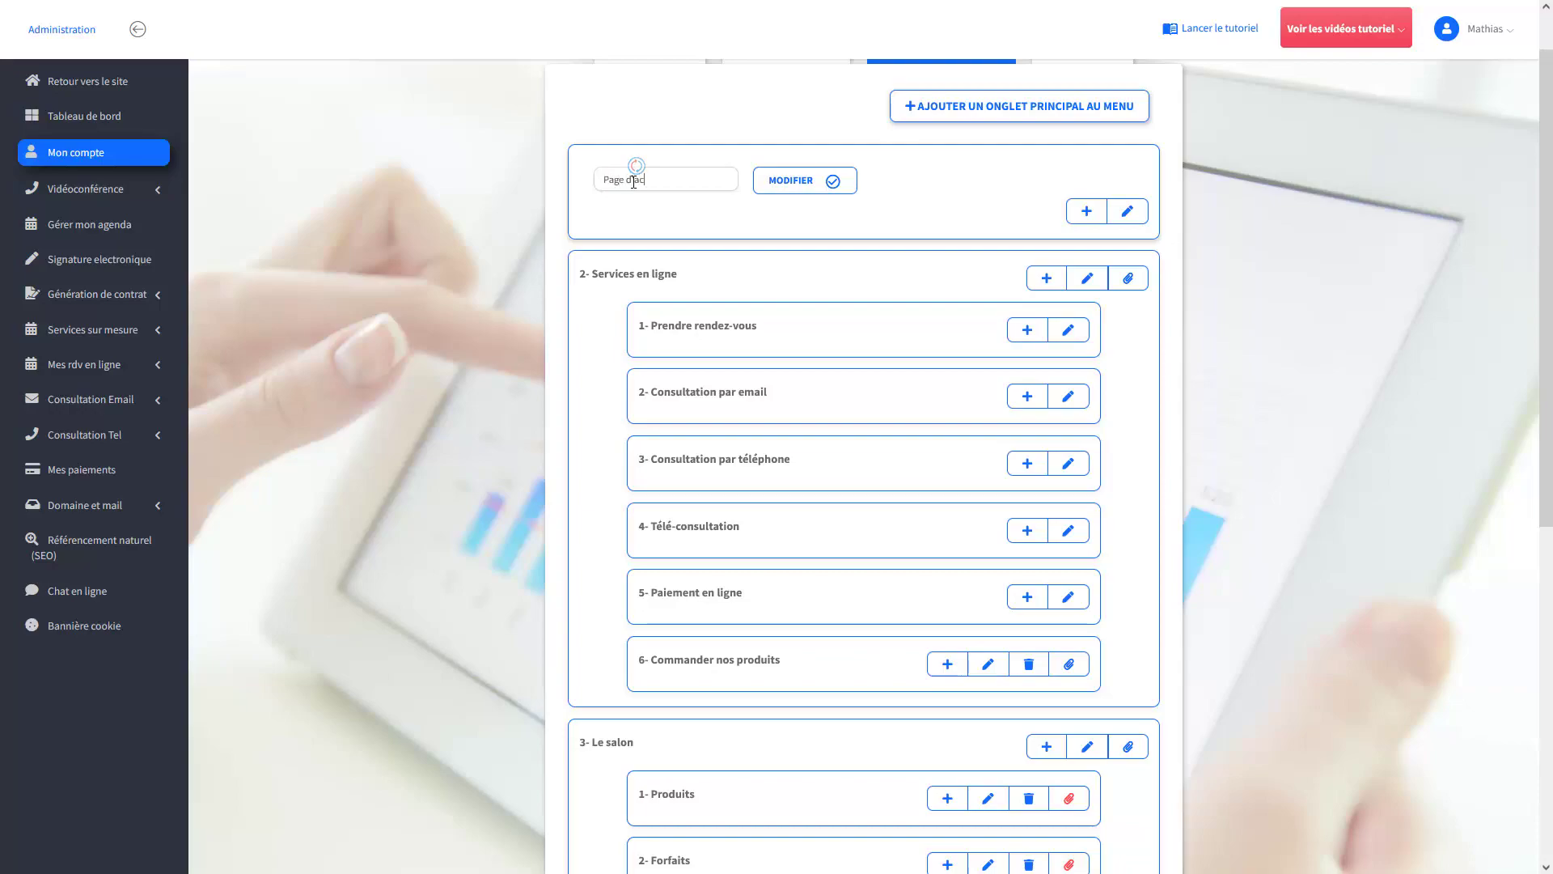
left_click(778, 184)
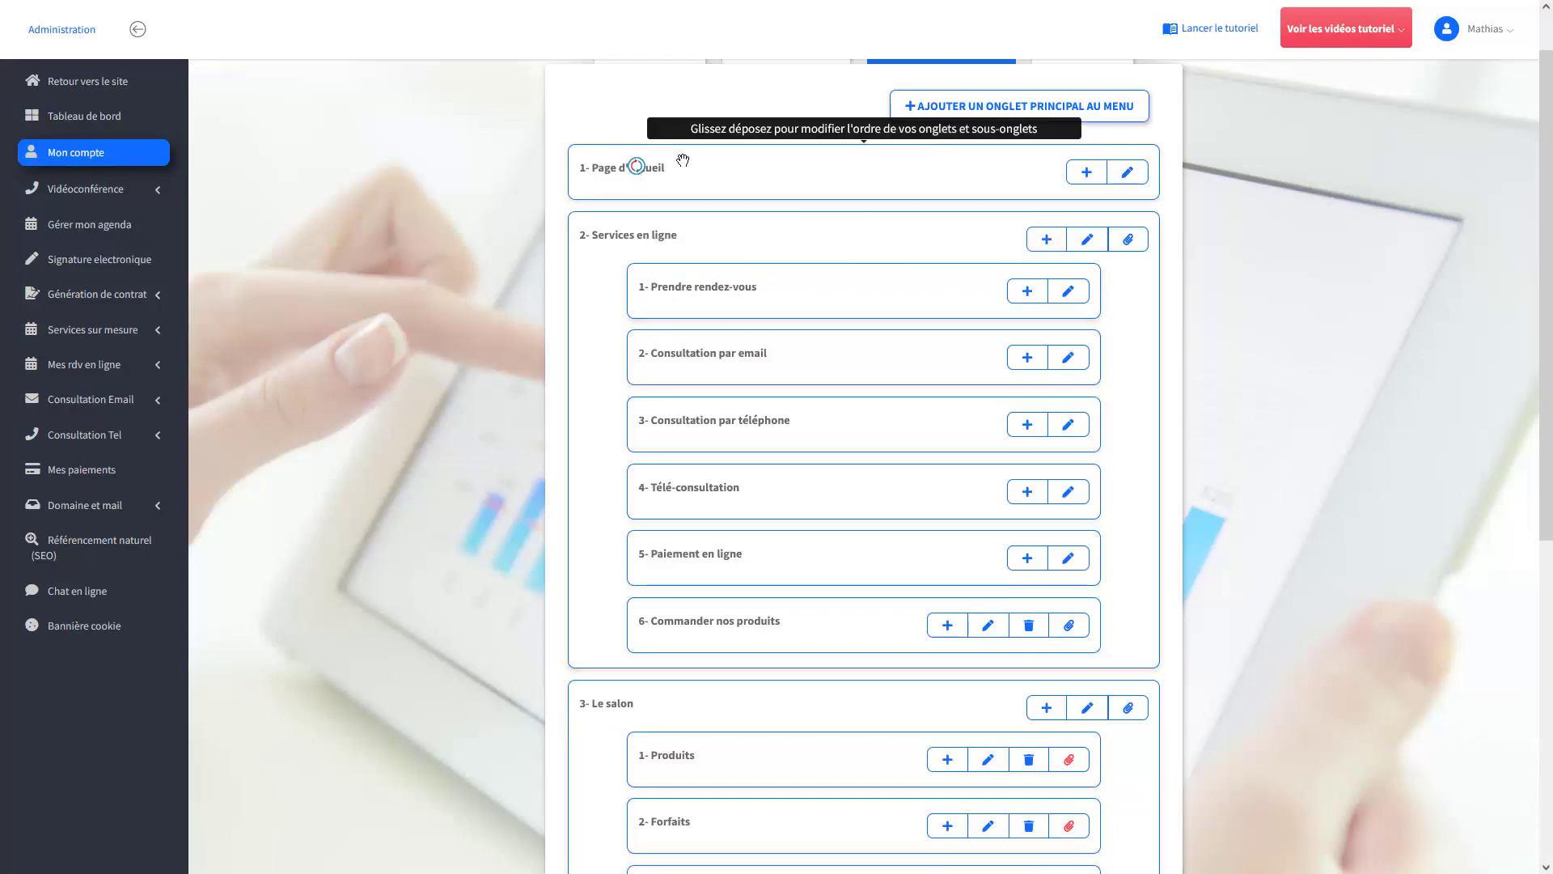
Step: Move the Page d'accueil main tab to second position, between Services en ligne and Le salon
left_click_drag(691, 166, 659, 672)
left_click_drag(668, 210, 691, 606)
scroll(630, 380, "down", 5)
scroll(634, 493, "up", 2)
left_click_drag(601, 623, 627, 483)
scroll(634, 364, "up", 4)
scroll(648, 544, "down", 4)
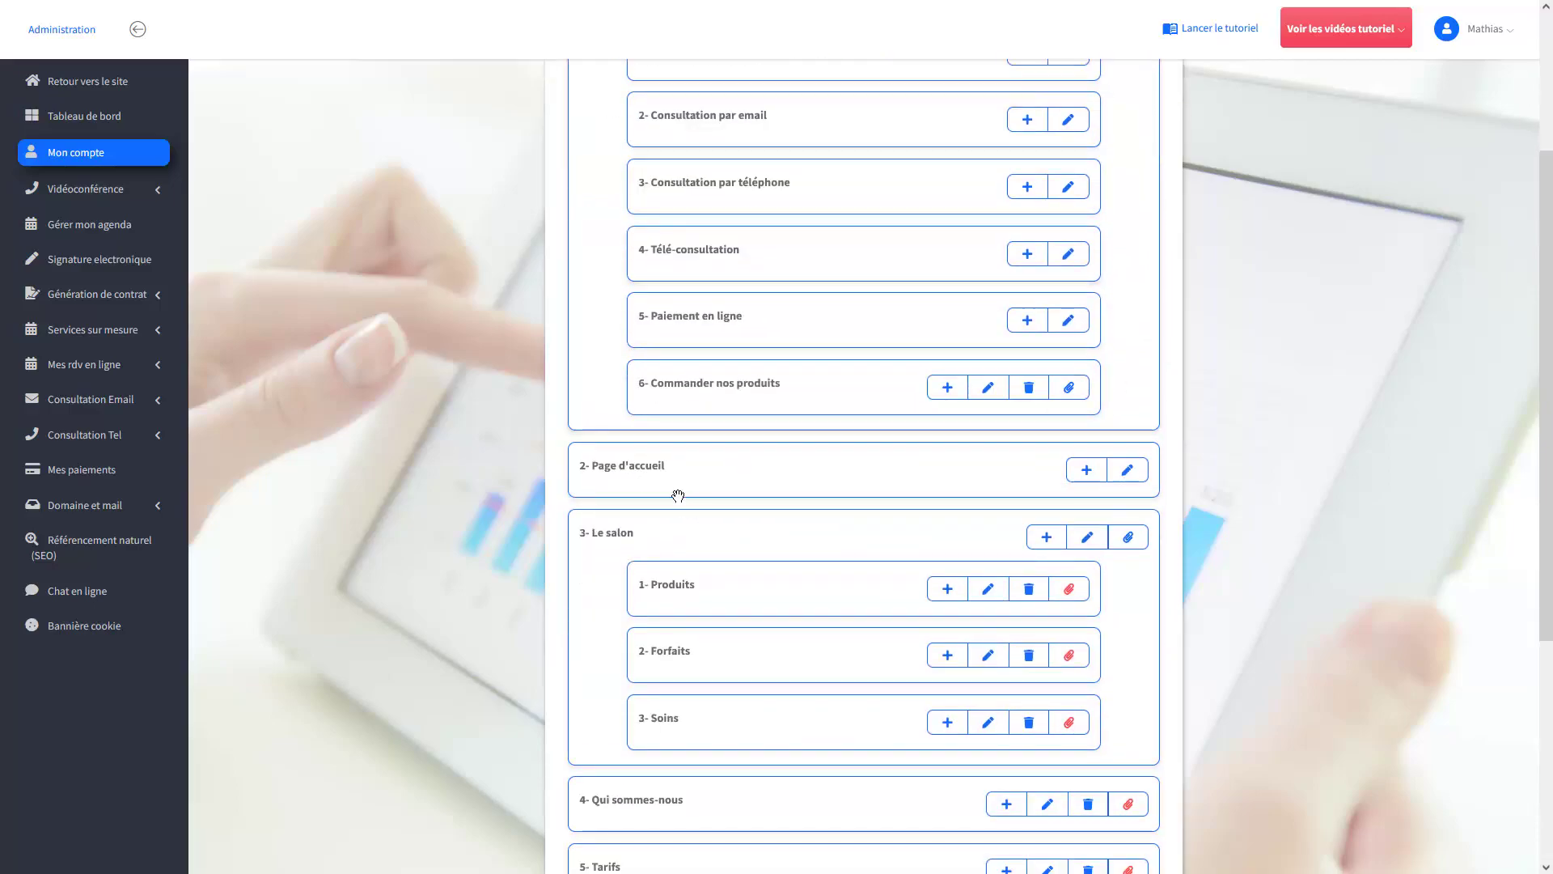
Step: Add a main menu tab named "Test" at the end of the menu list
scroll(766, 491, "down", 5)
scroll(766, 492, "up", 7)
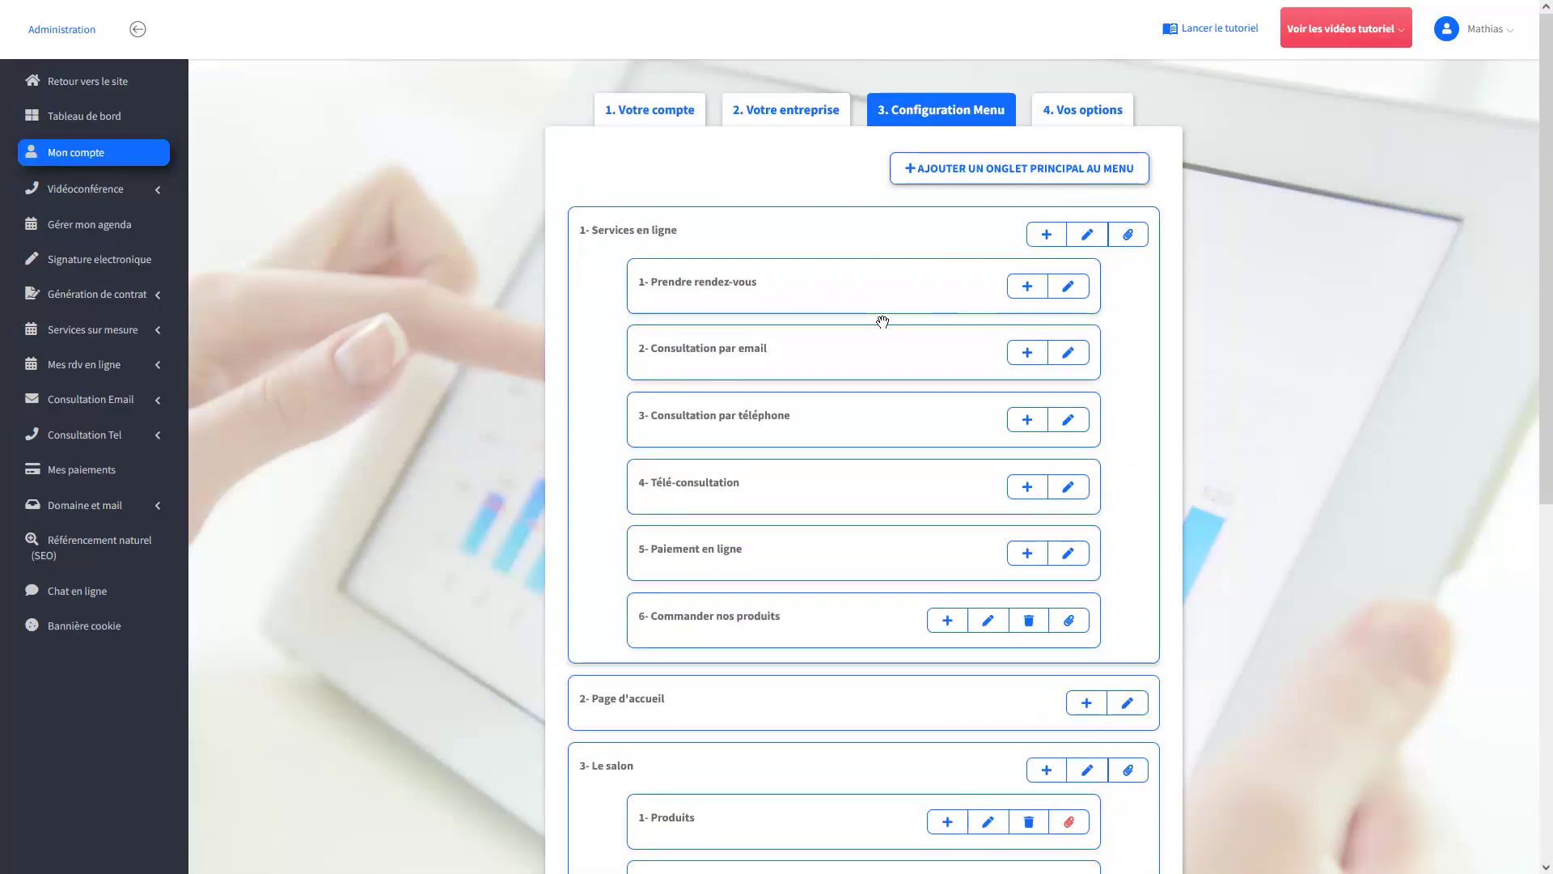
left_click(952, 175)
scroll(930, 170, "down", 6)
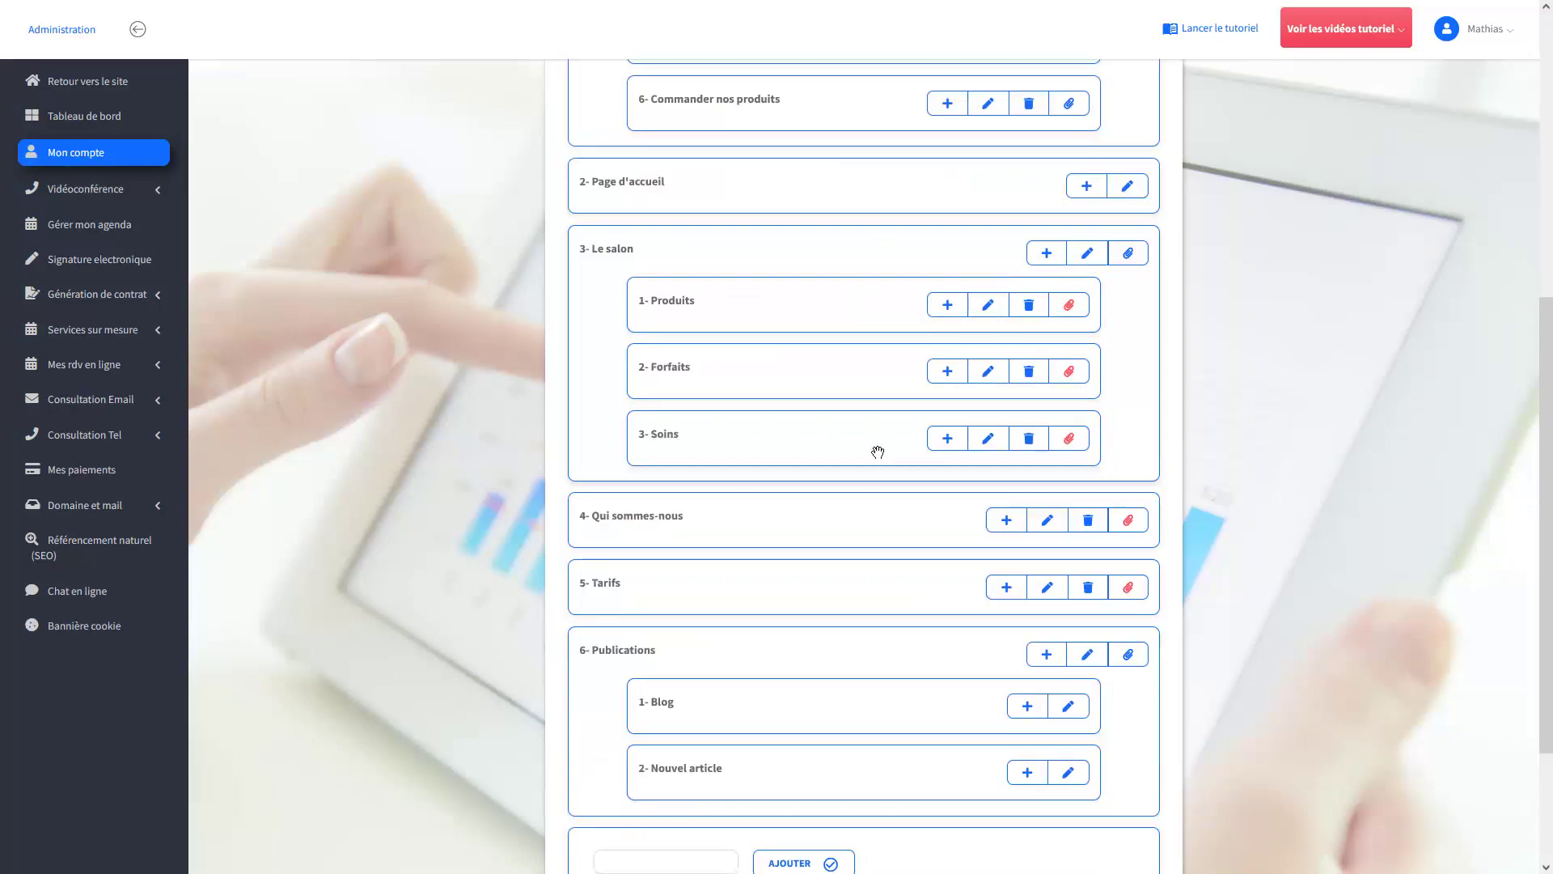
scroll(611, 665, "down", 2)
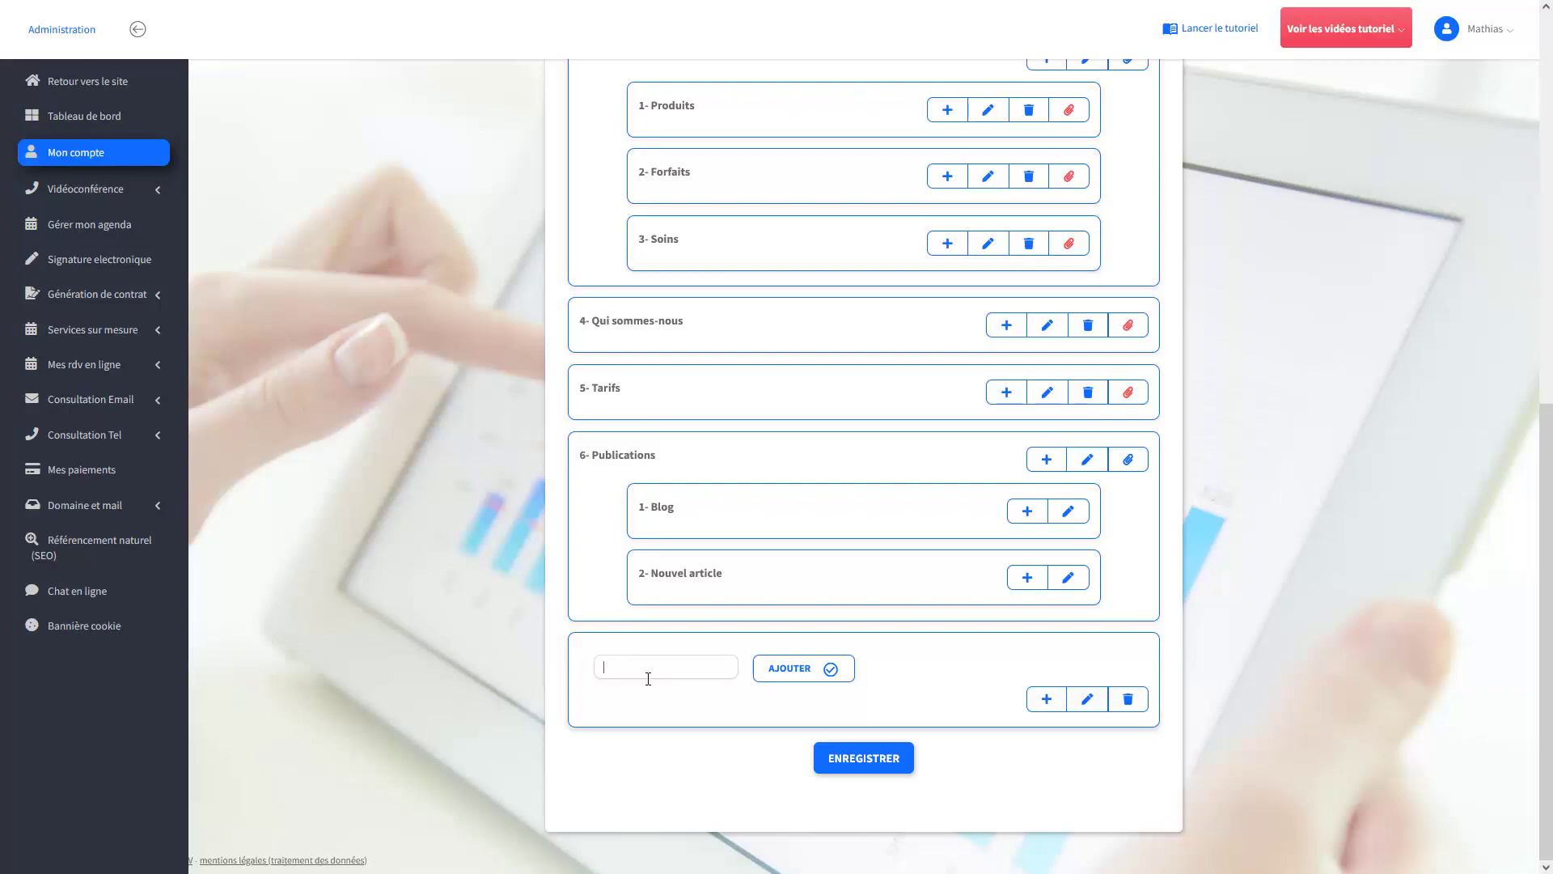
left_click(796, 670)
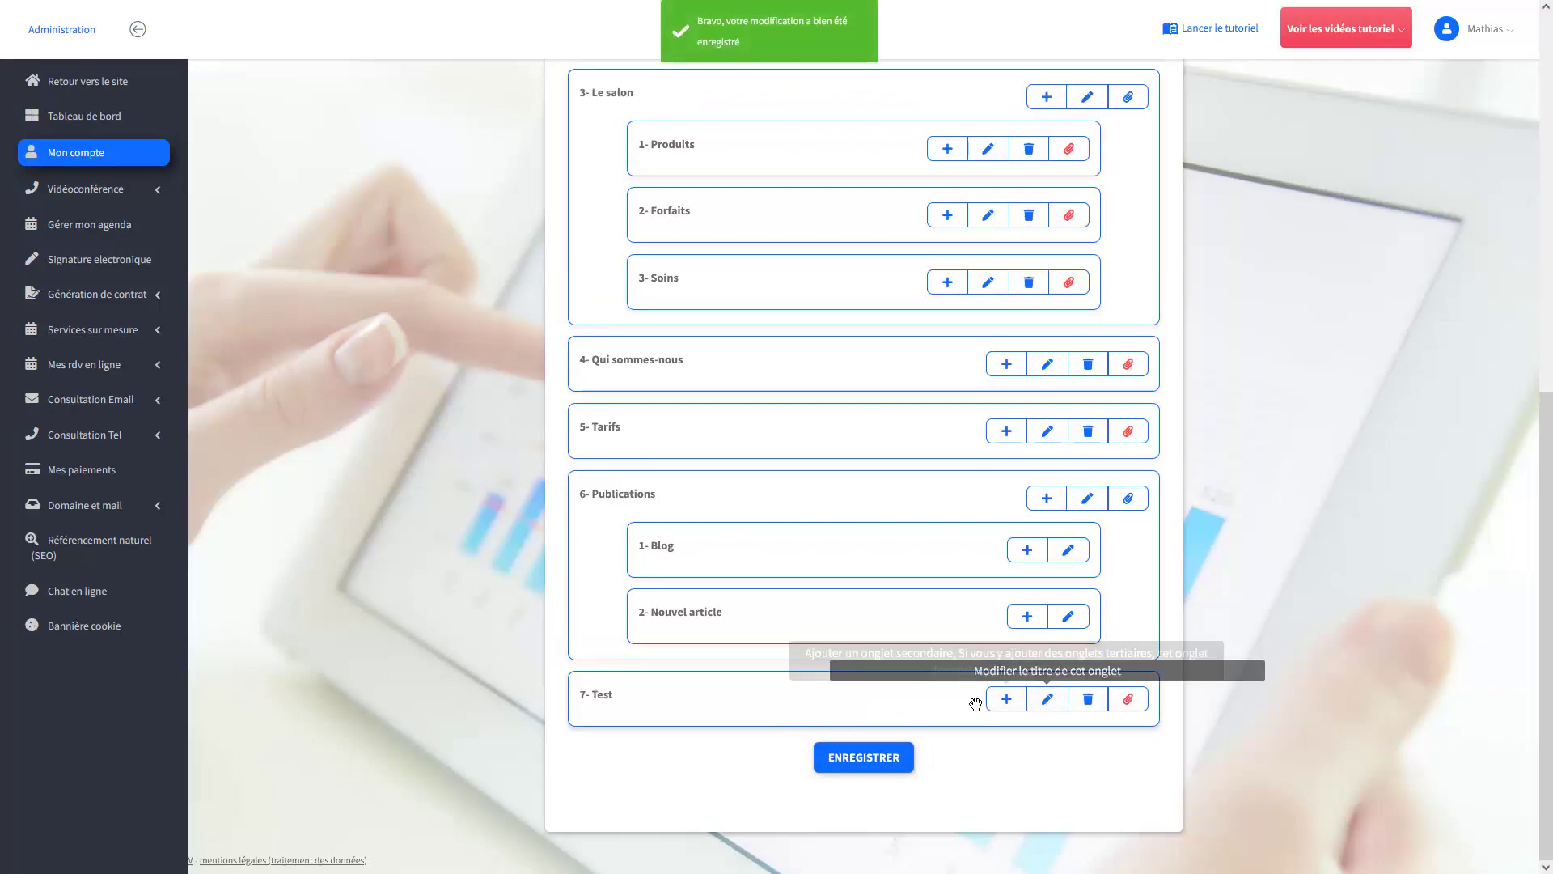
Step: Add a secondary tab named "Sous onglet" under Test, and a third-level tab also named "Sous onglet" inside it
left_click(1006, 699)
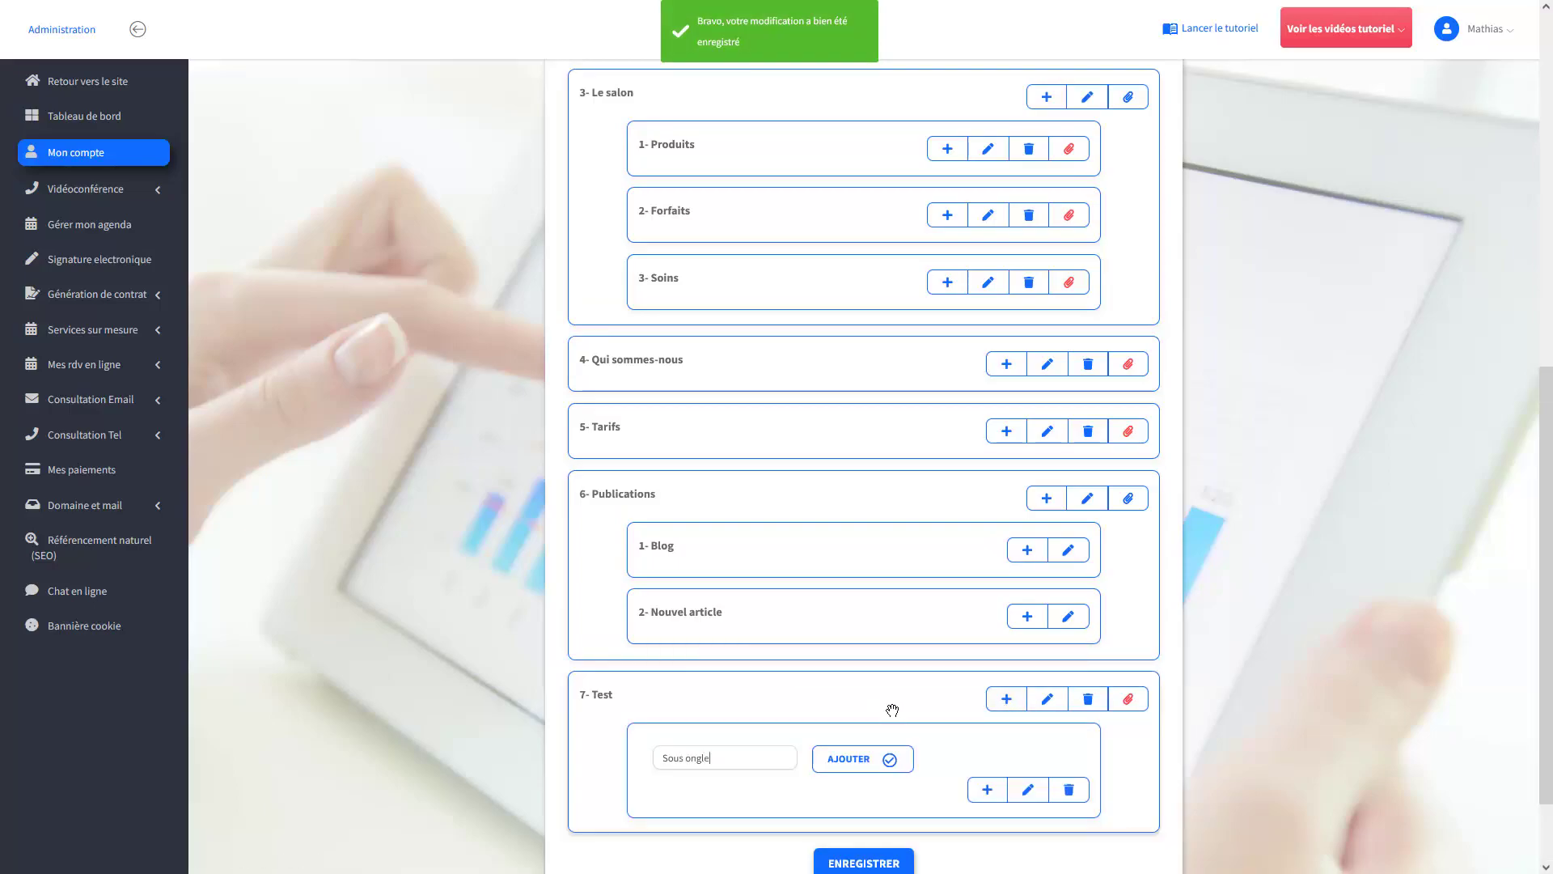
left_click(872, 757)
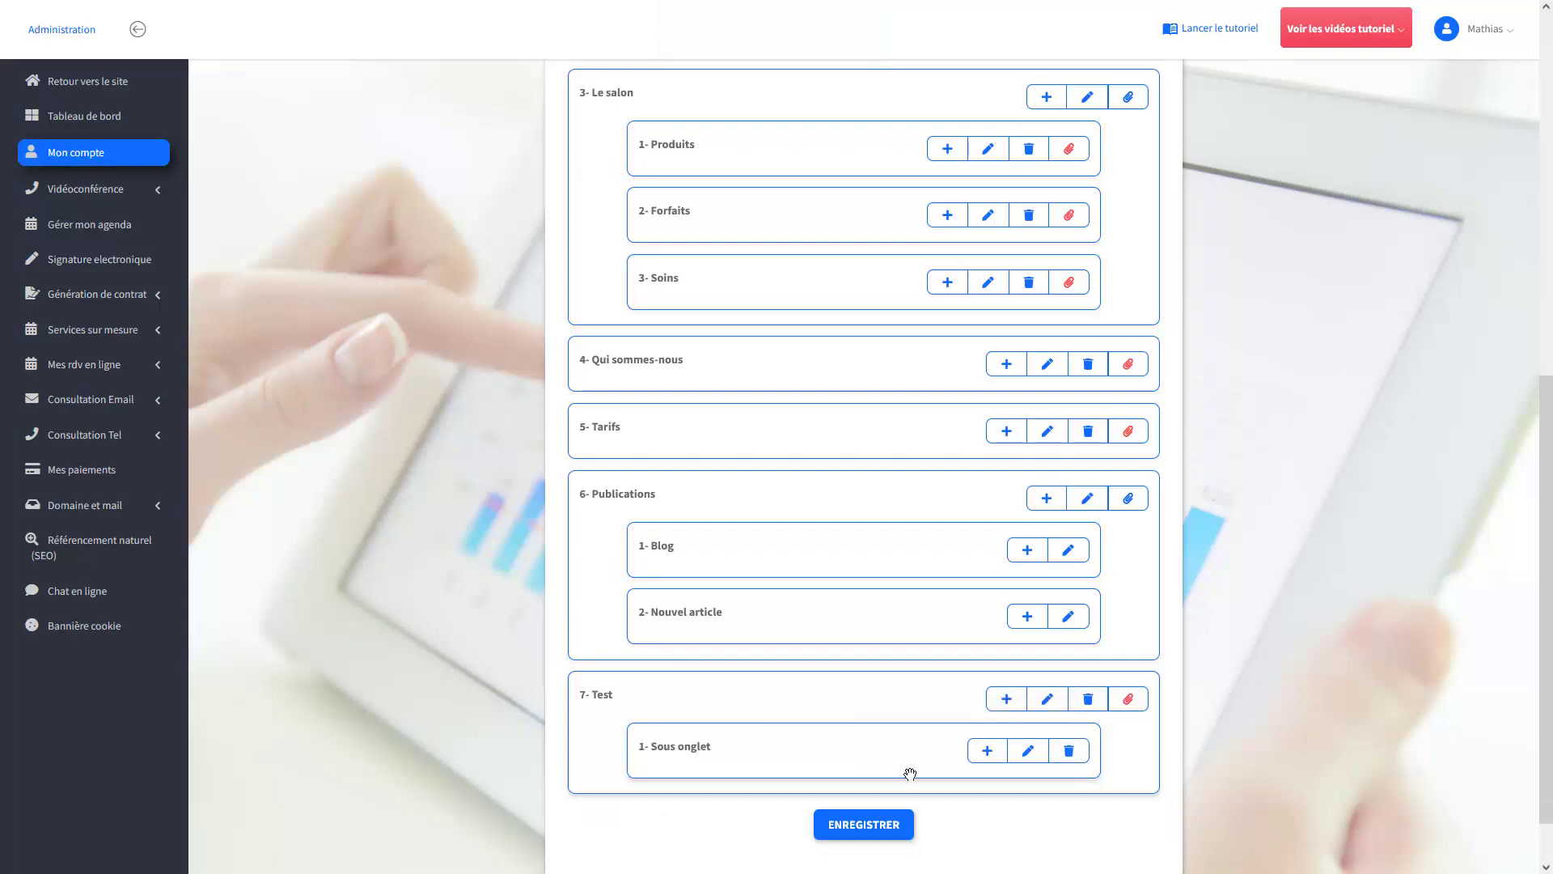
left_click(977, 757)
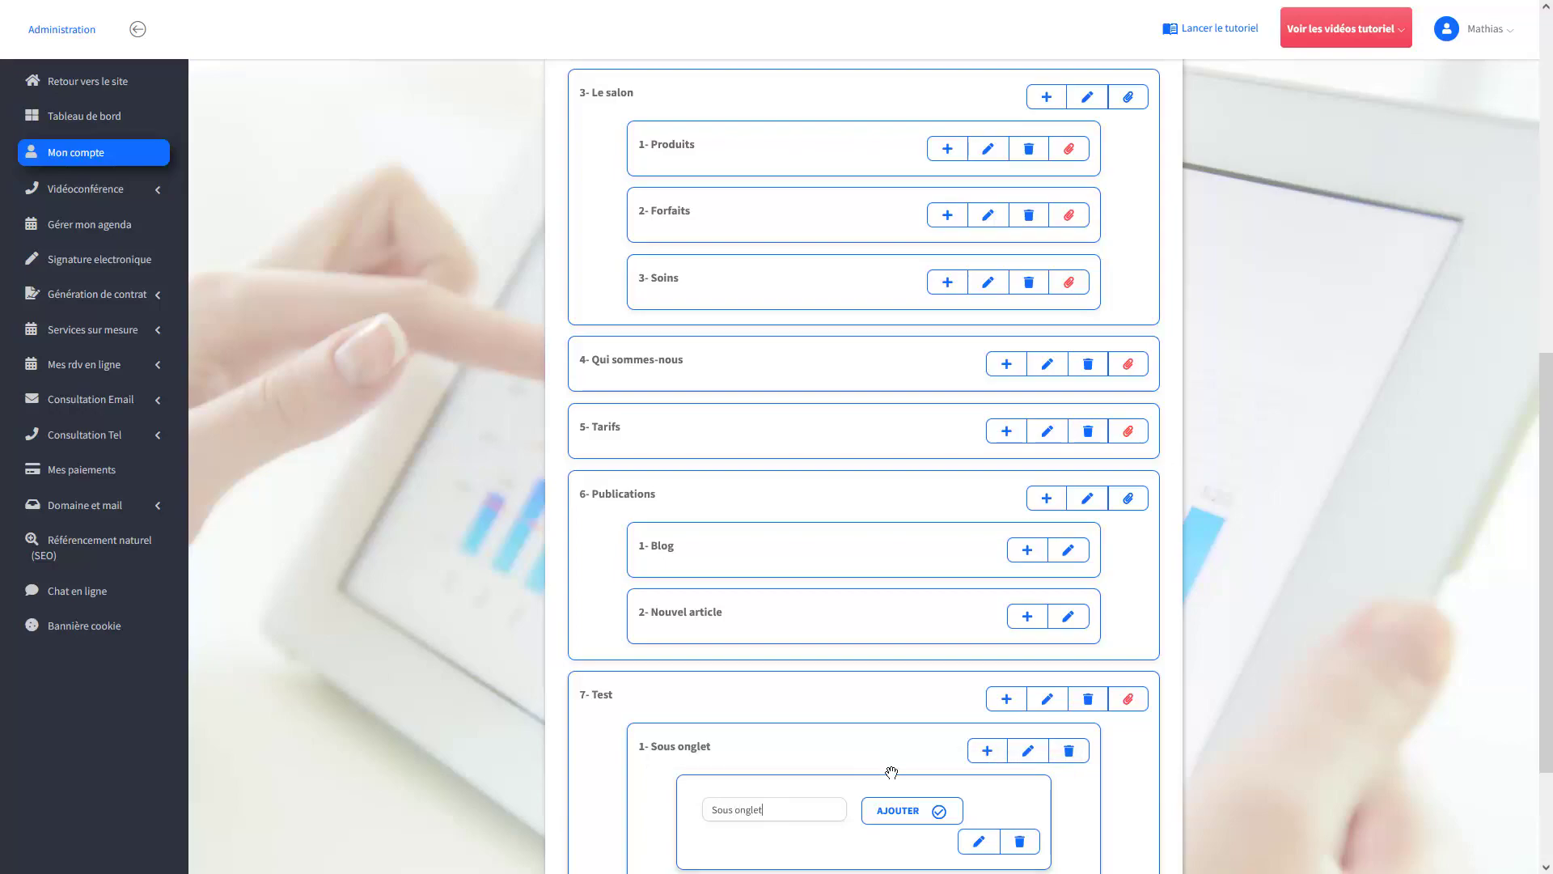
left_click(924, 811)
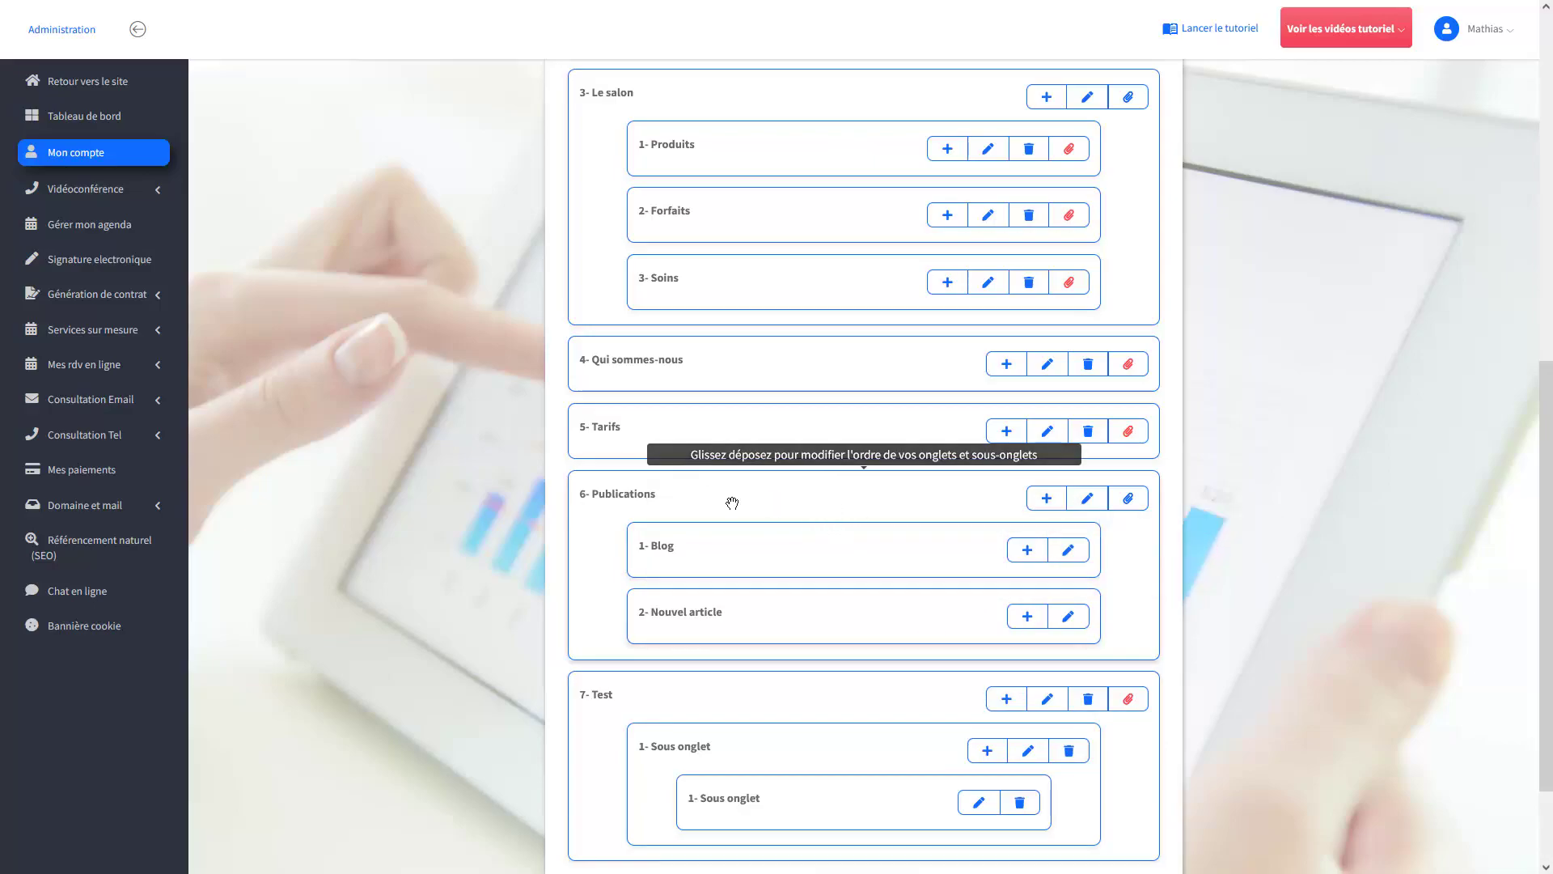
Step: Review the whole menu structure from Services en ligne to Test, and browse the account's options that can be activated or deactivated
scroll(693, 538, "up", 5)
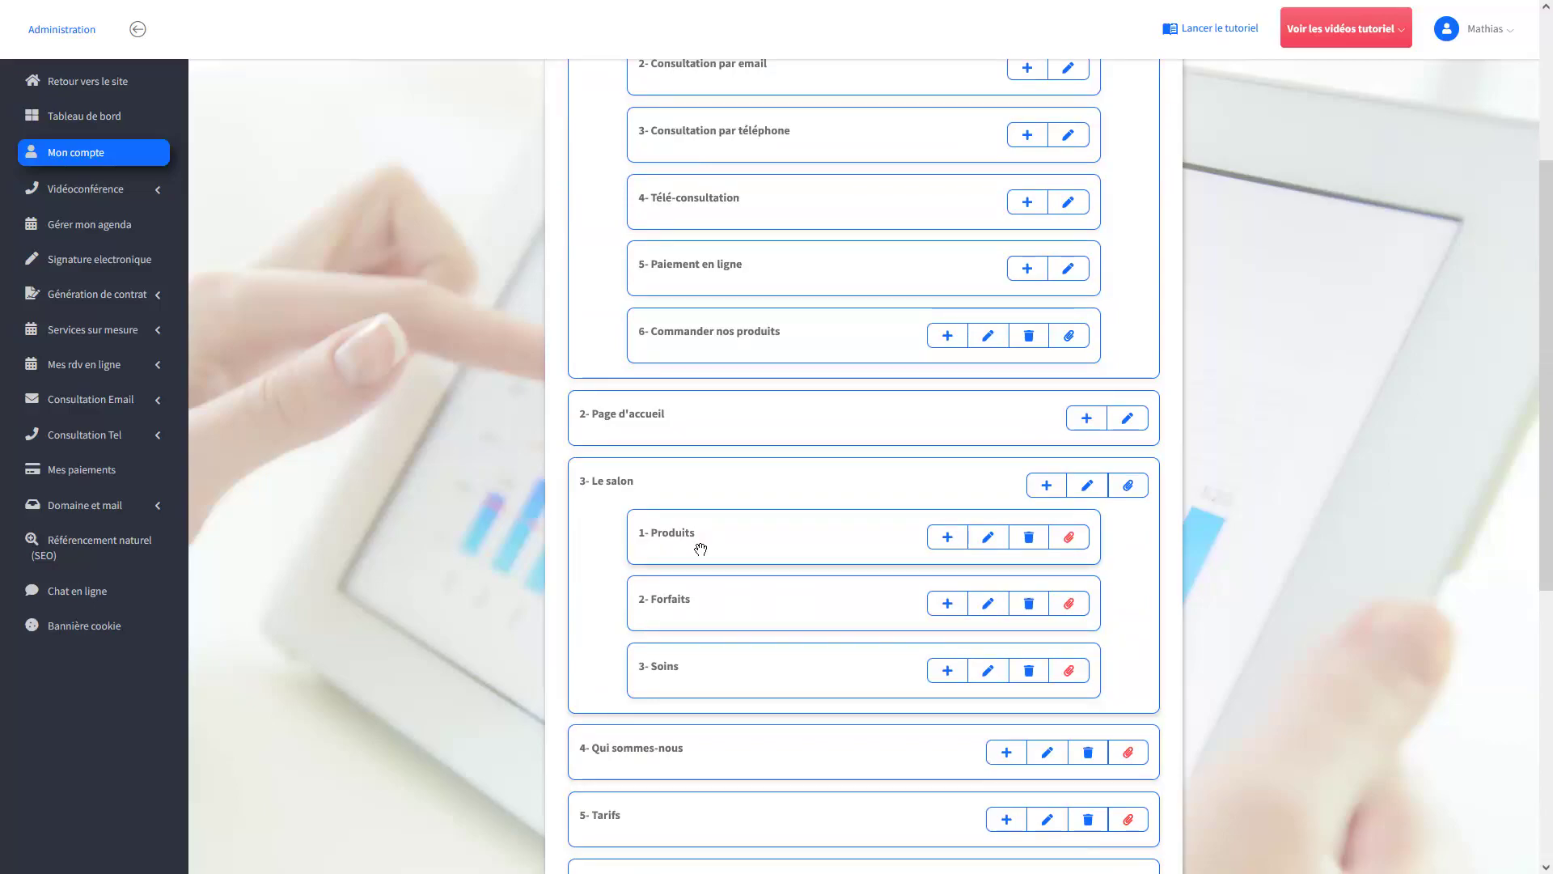
scroll(701, 547, "up", 4)
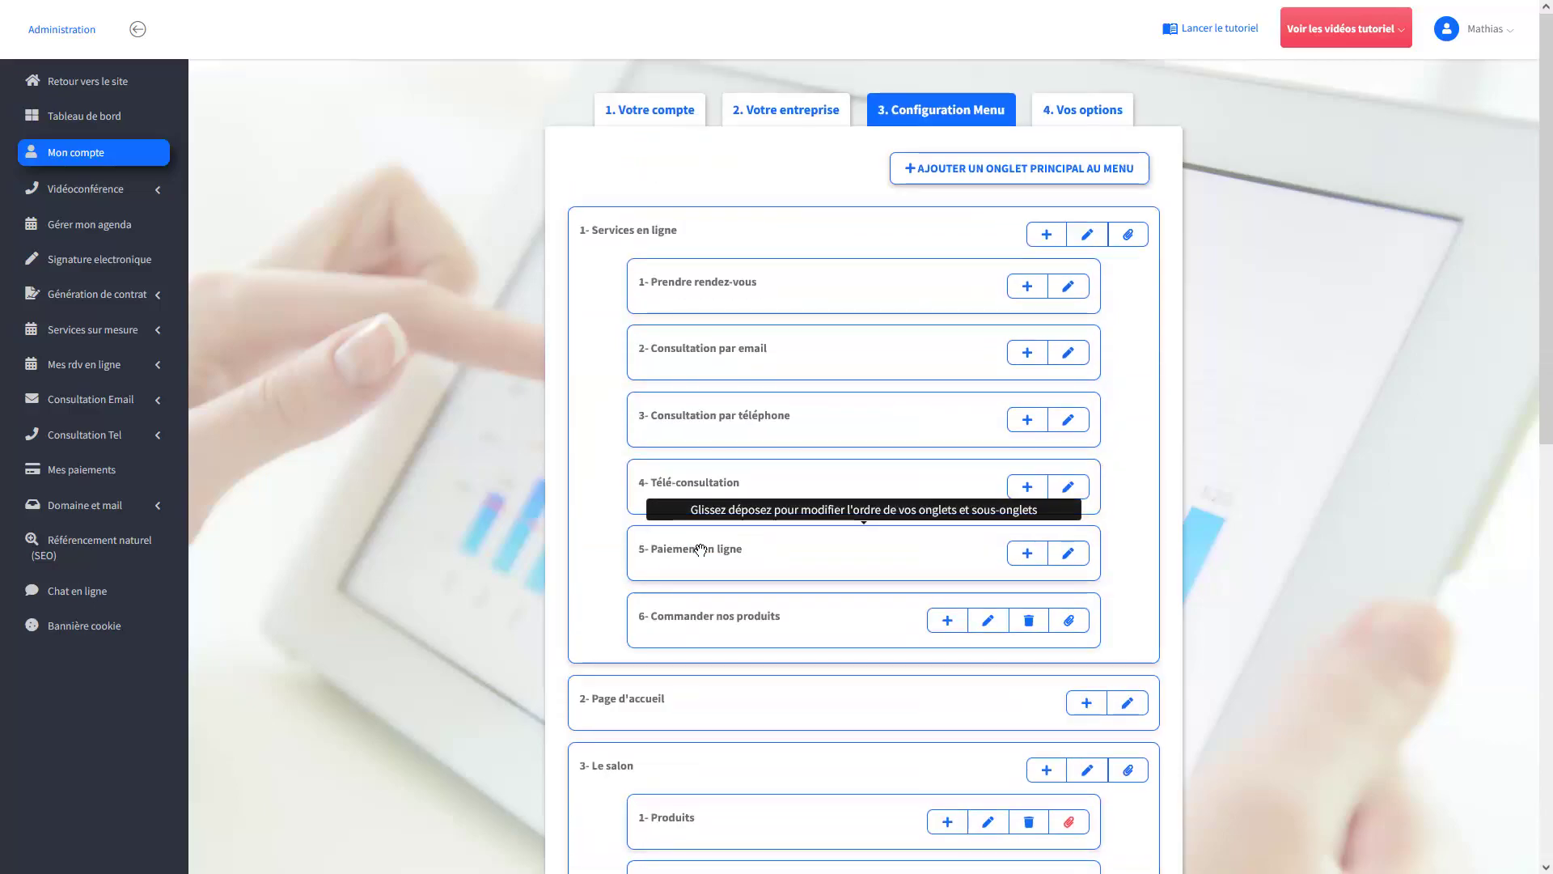
scroll(687, 518, "down", 4)
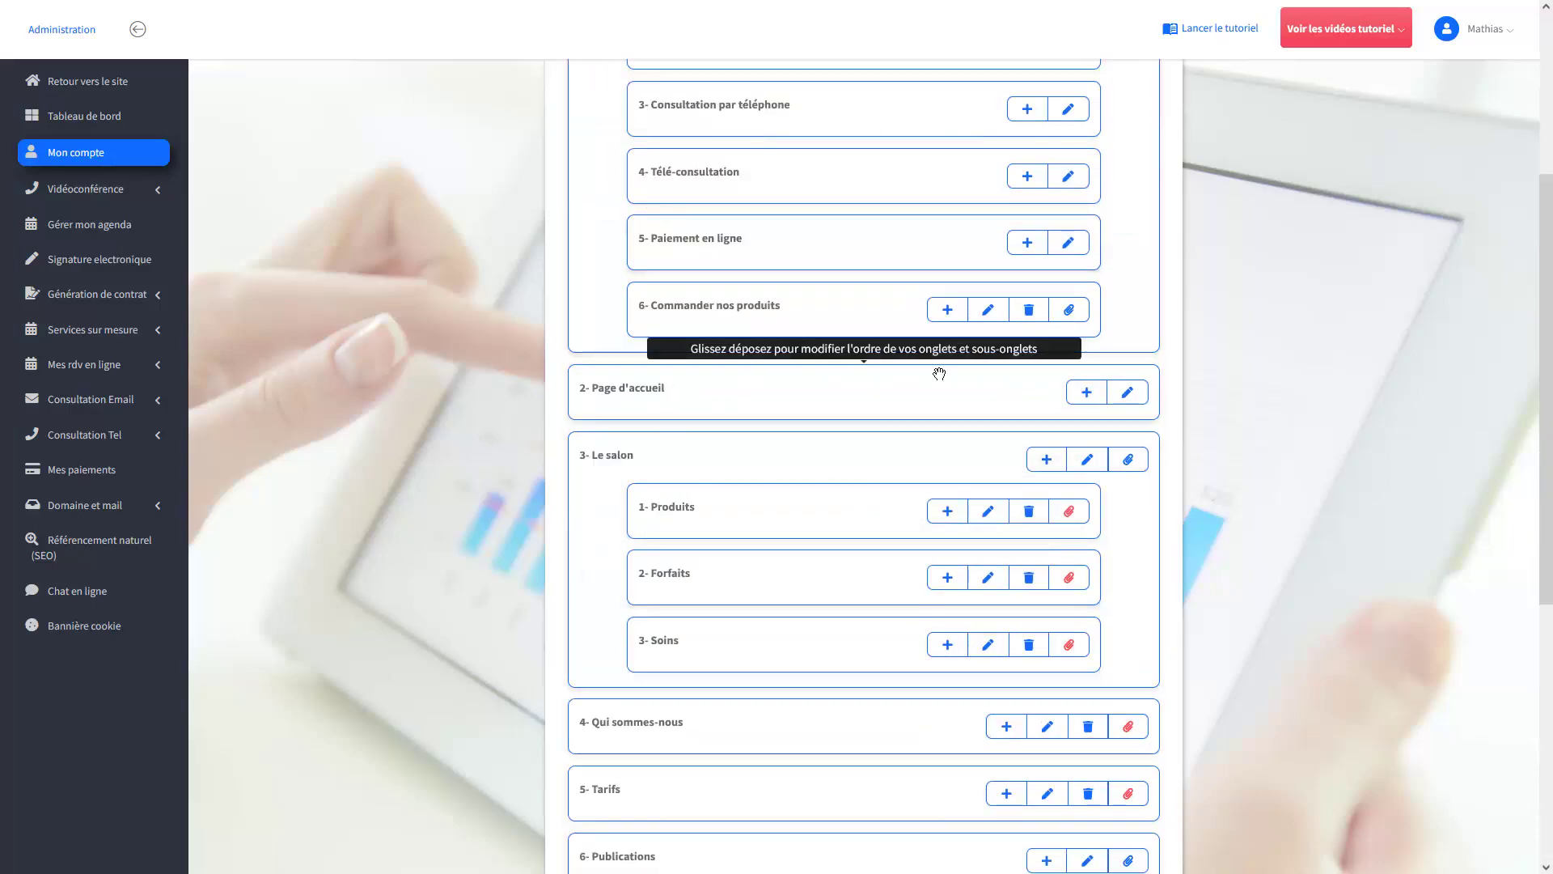
scroll(954, 380, "up", 4)
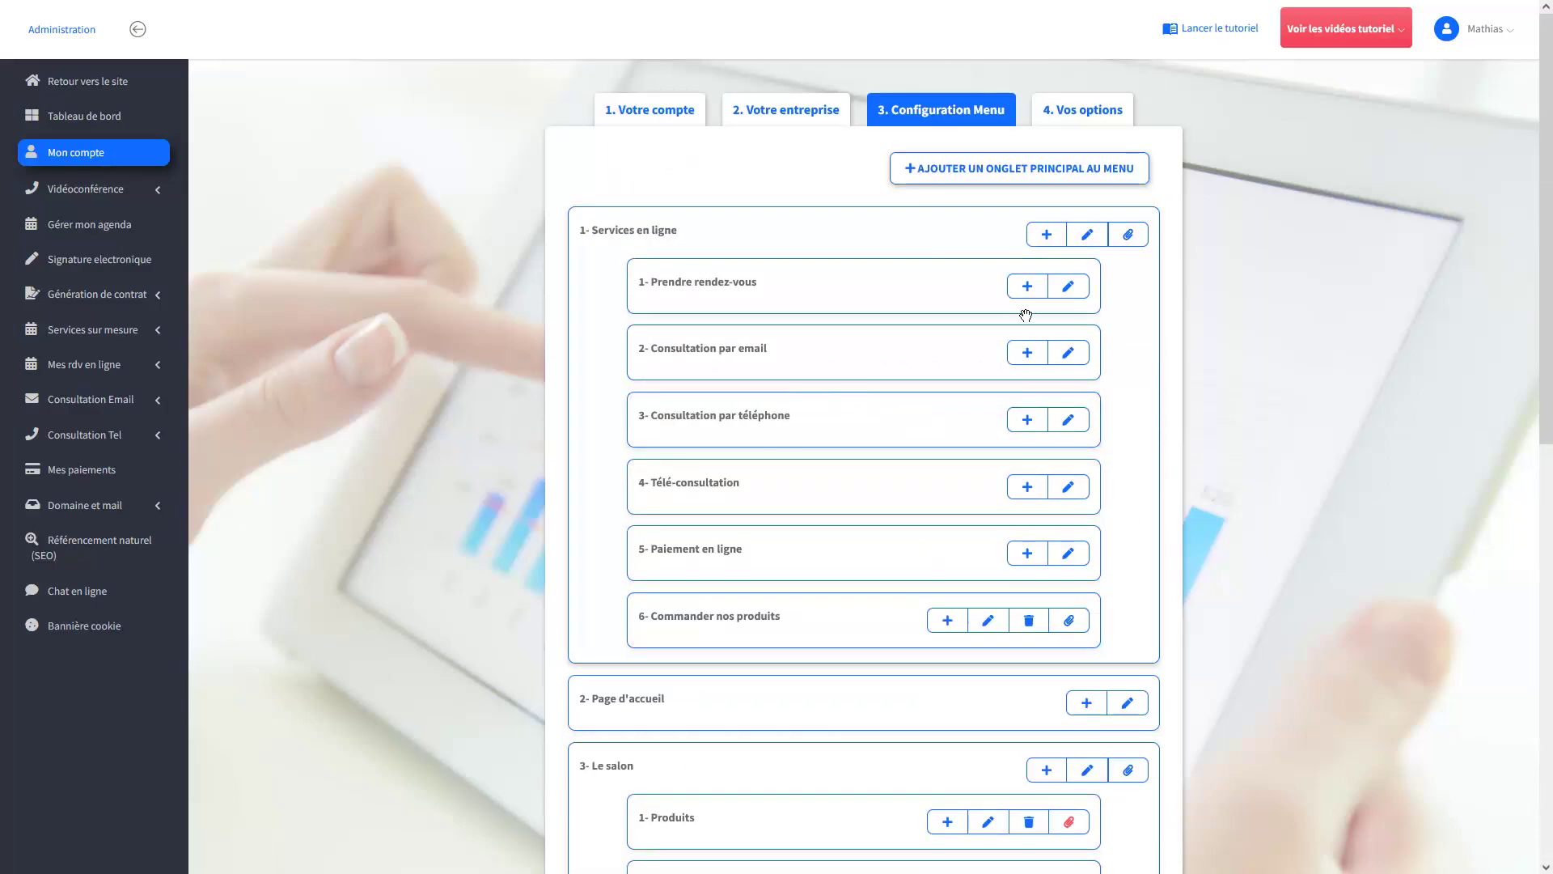
scroll(966, 494, "down", 8)
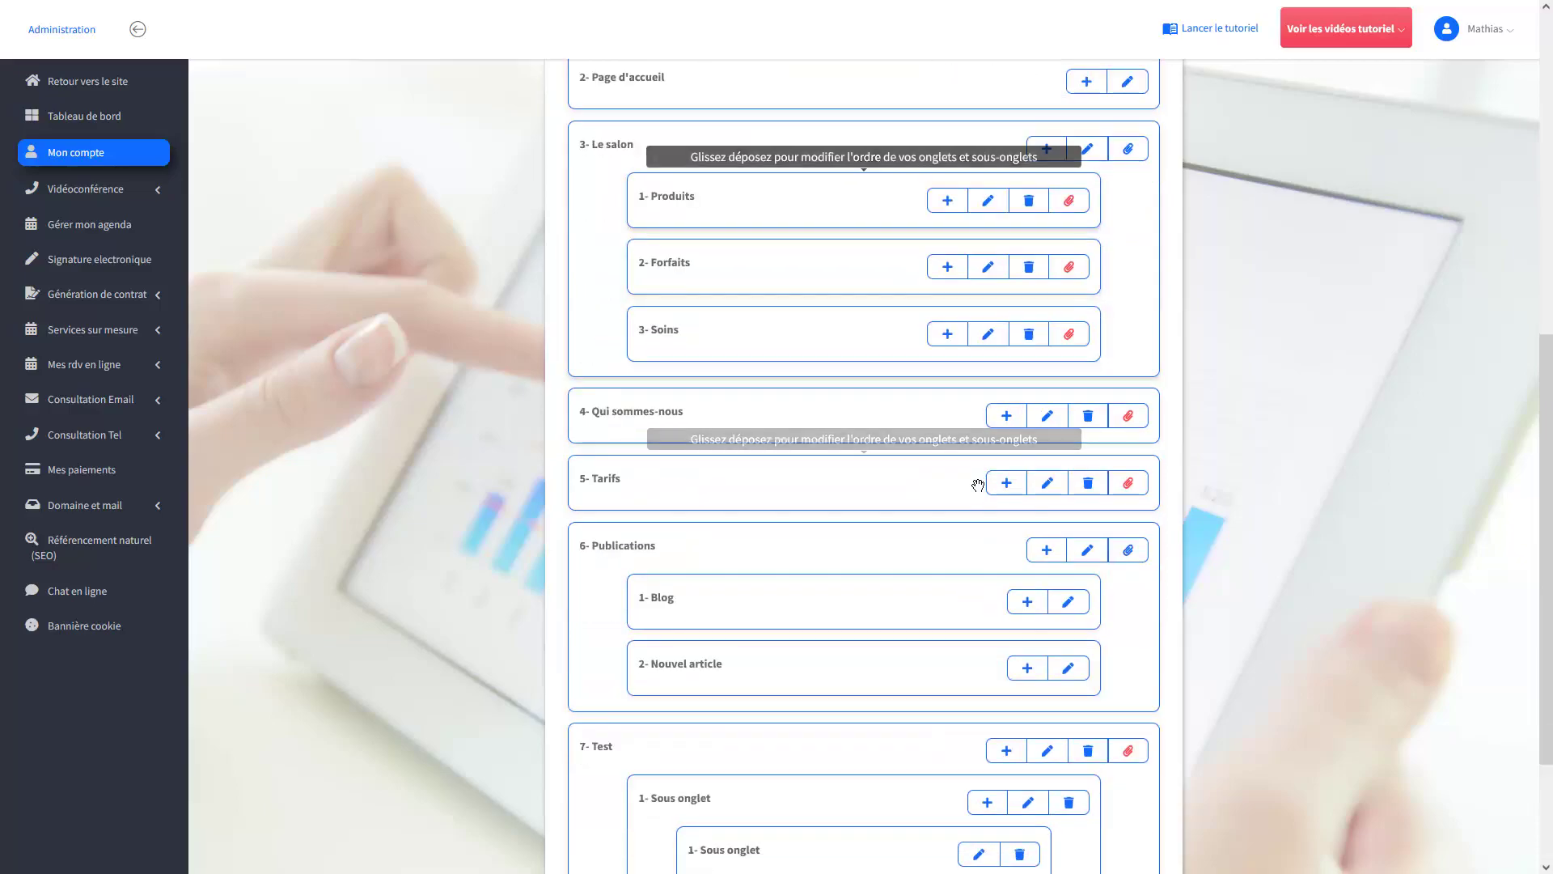
scroll(764, 556, "up", 8)
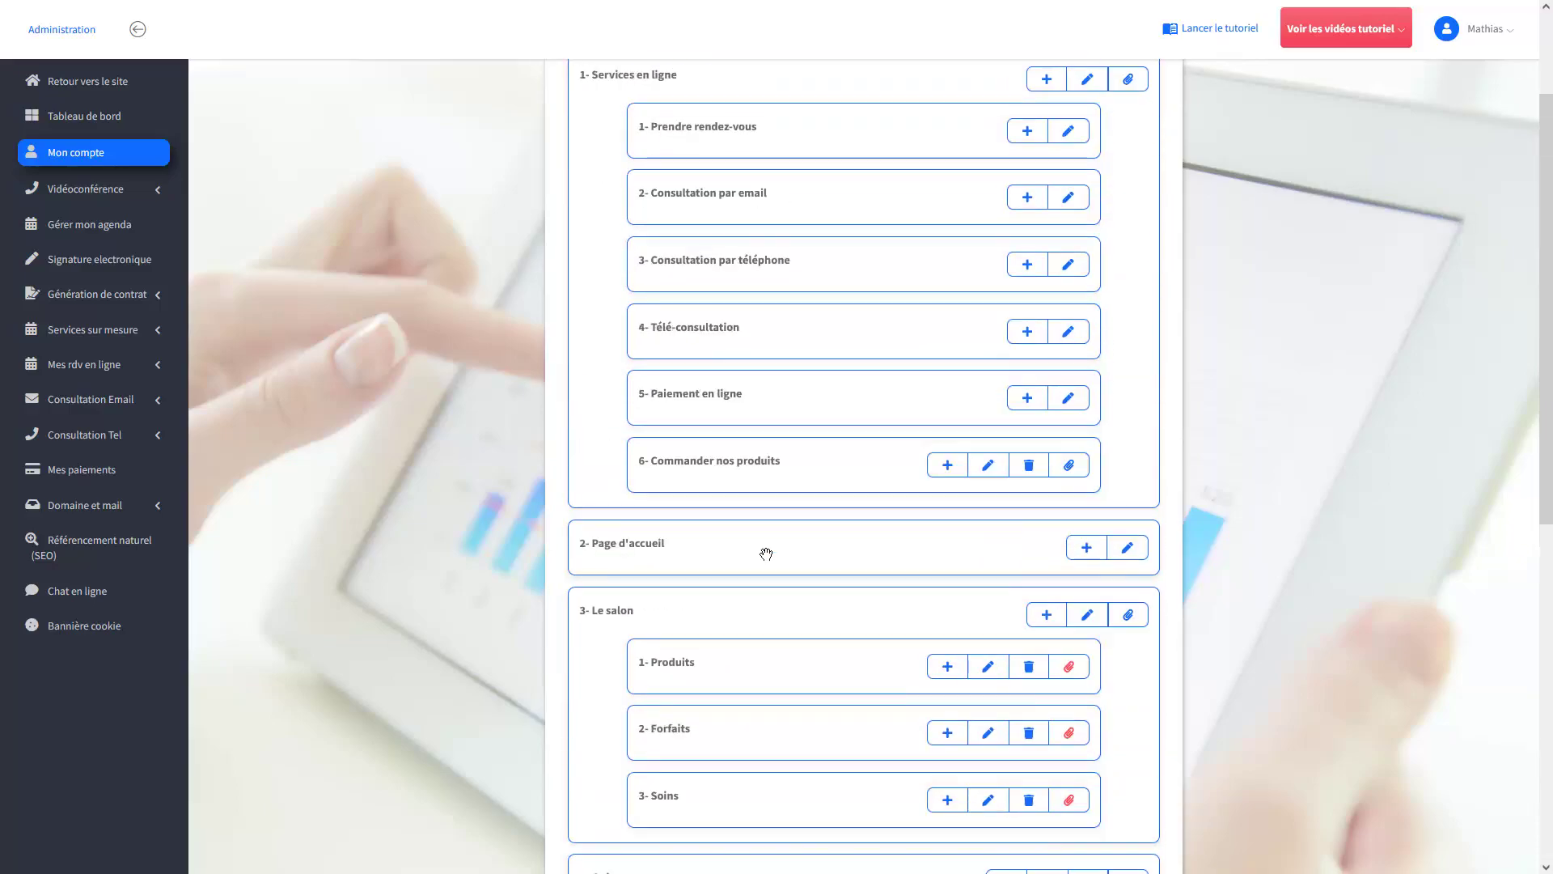
left_click(1077, 113)
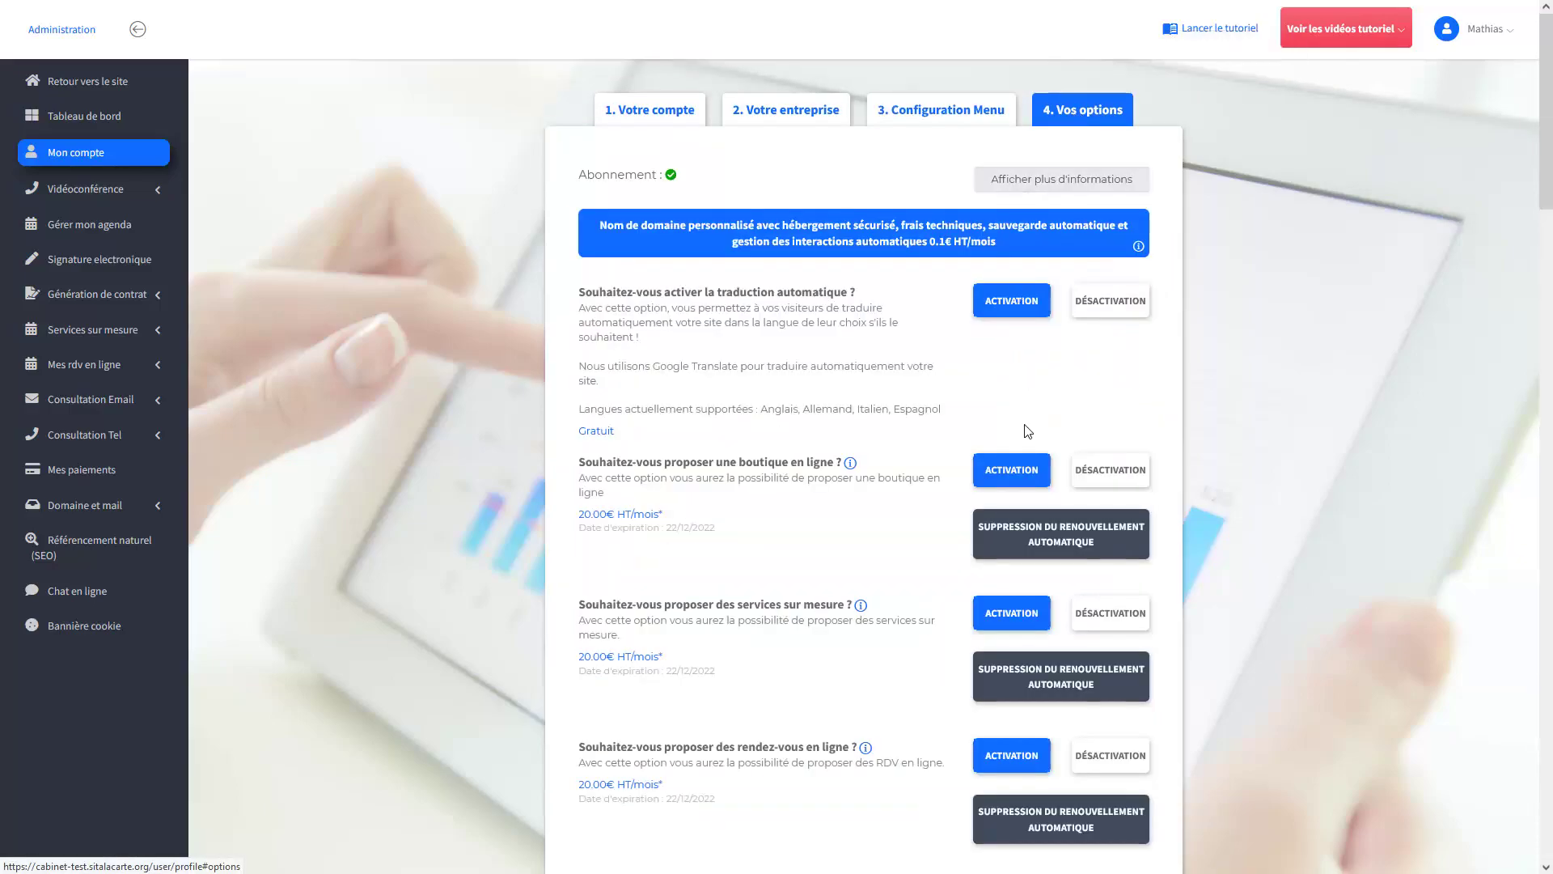
scroll(1006, 423, "down", 15)
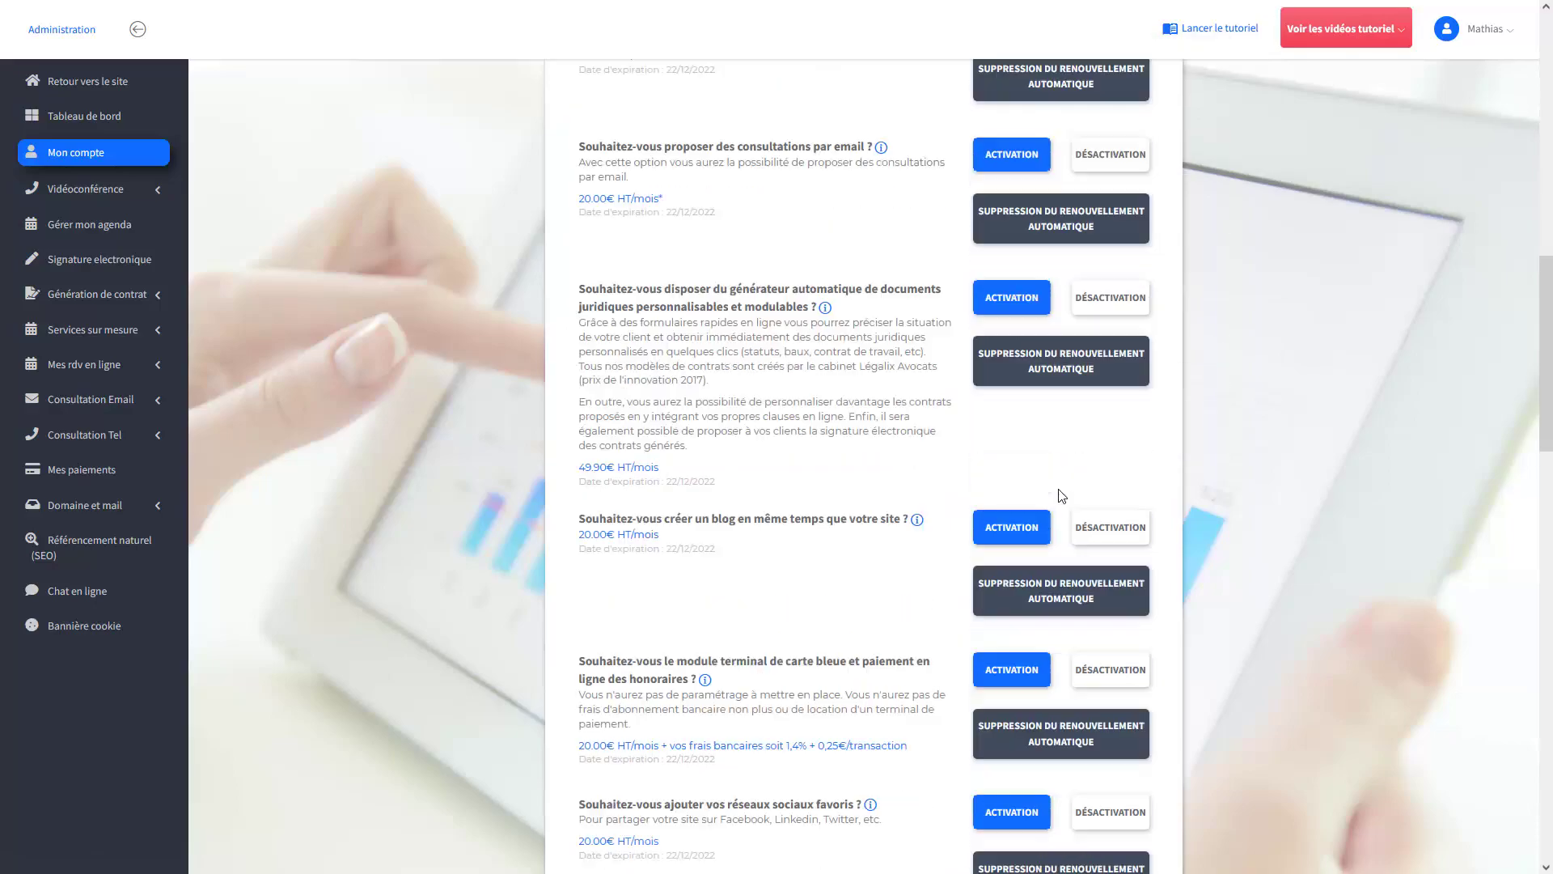
Step: Toggle the link option of the Le salon main tab in the menu configuration and save the menu
scroll(1028, 435, "up", 12)
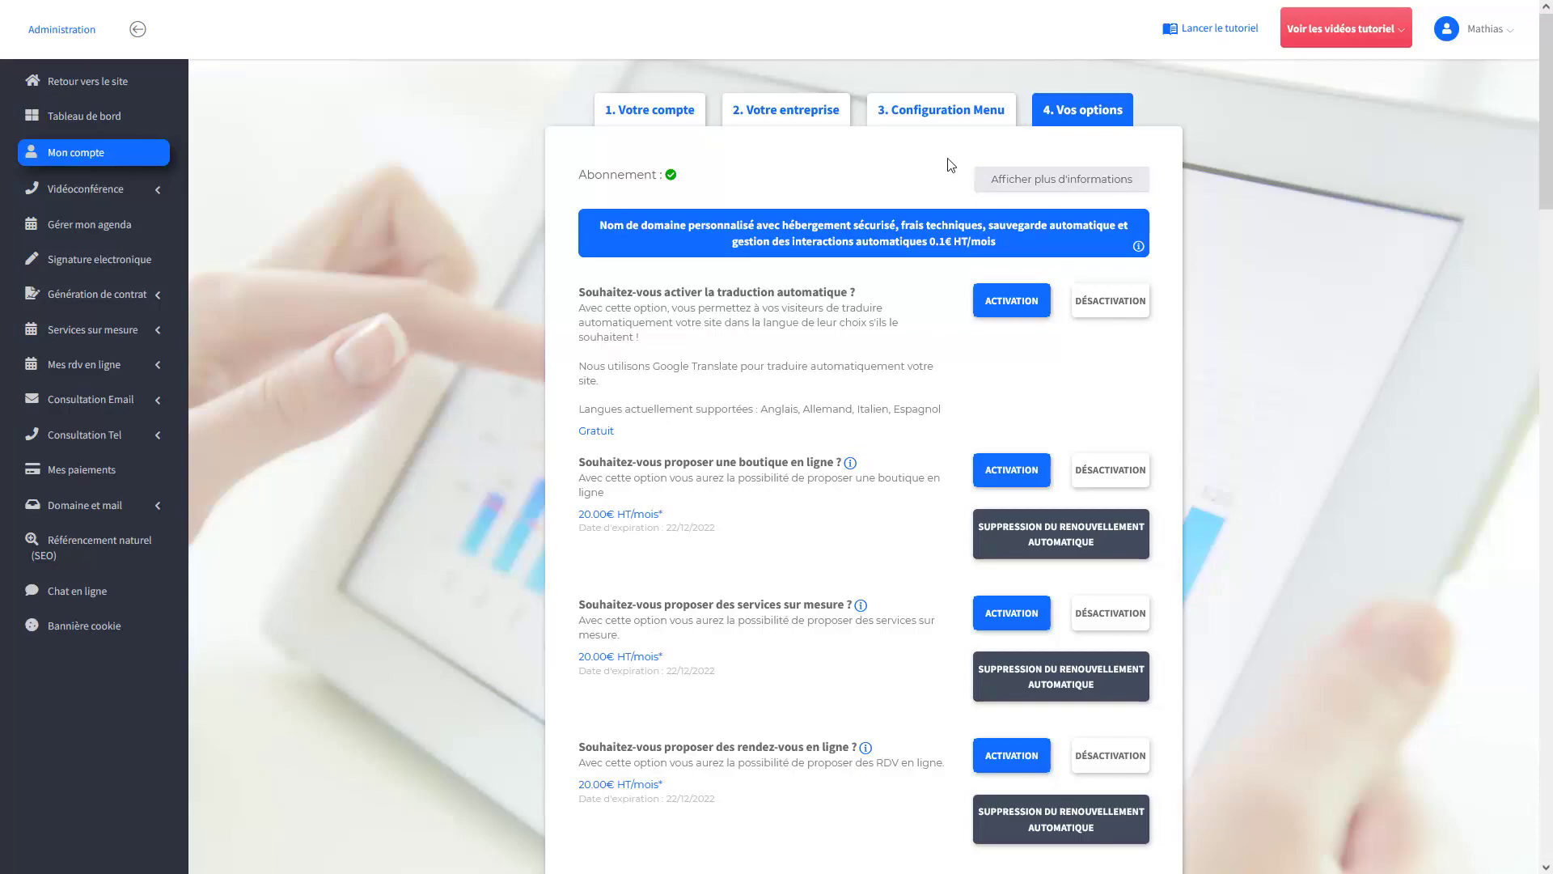
left_click(938, 111)
scroll(963, 340, "down", 4)
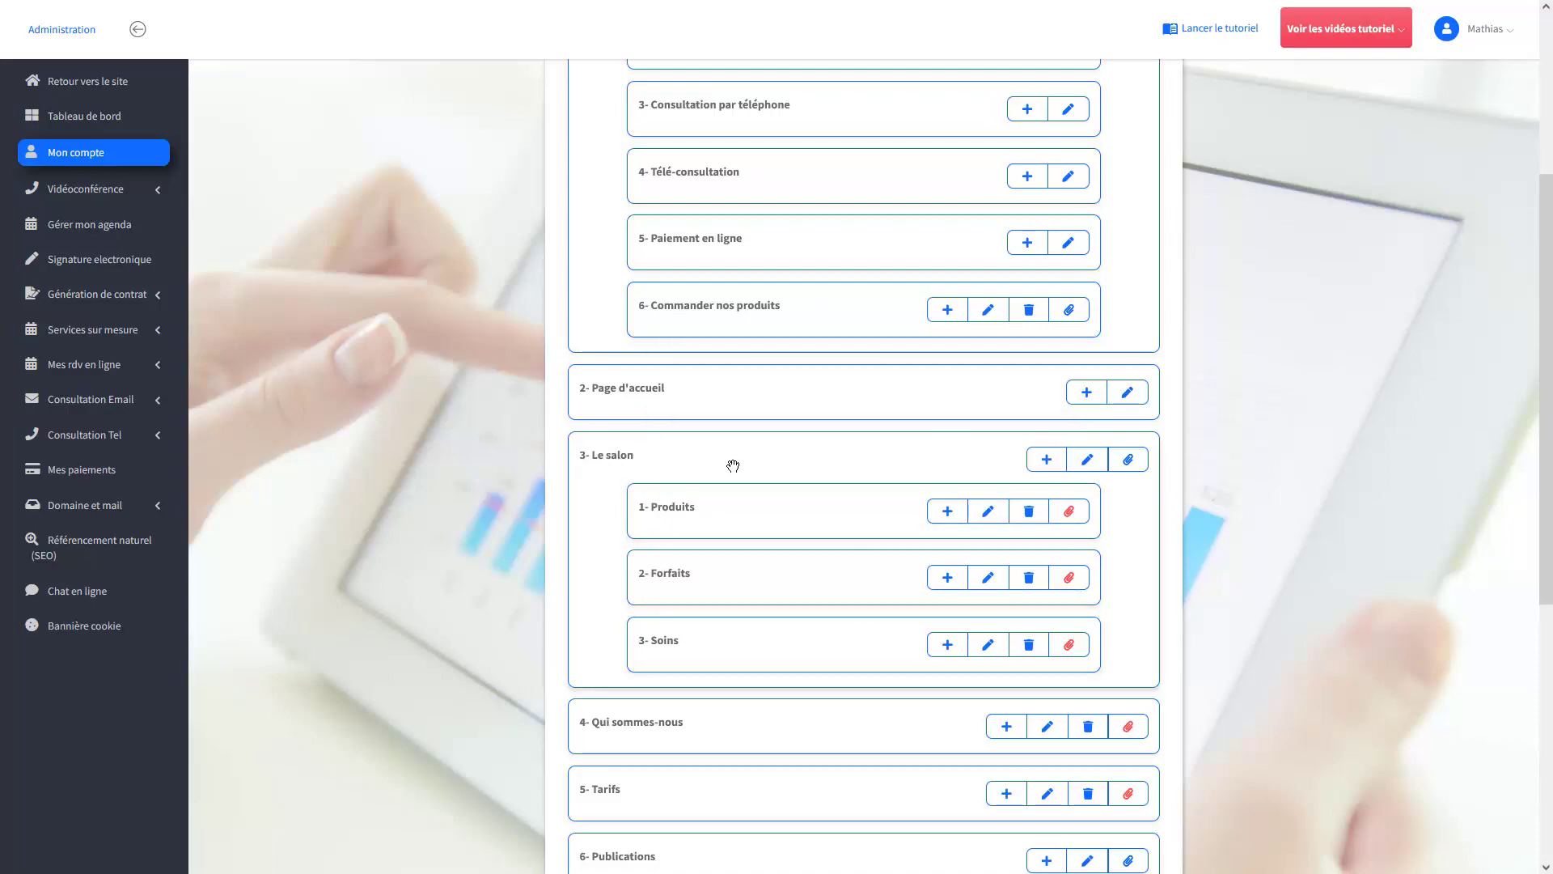
left_click(1129, 460)
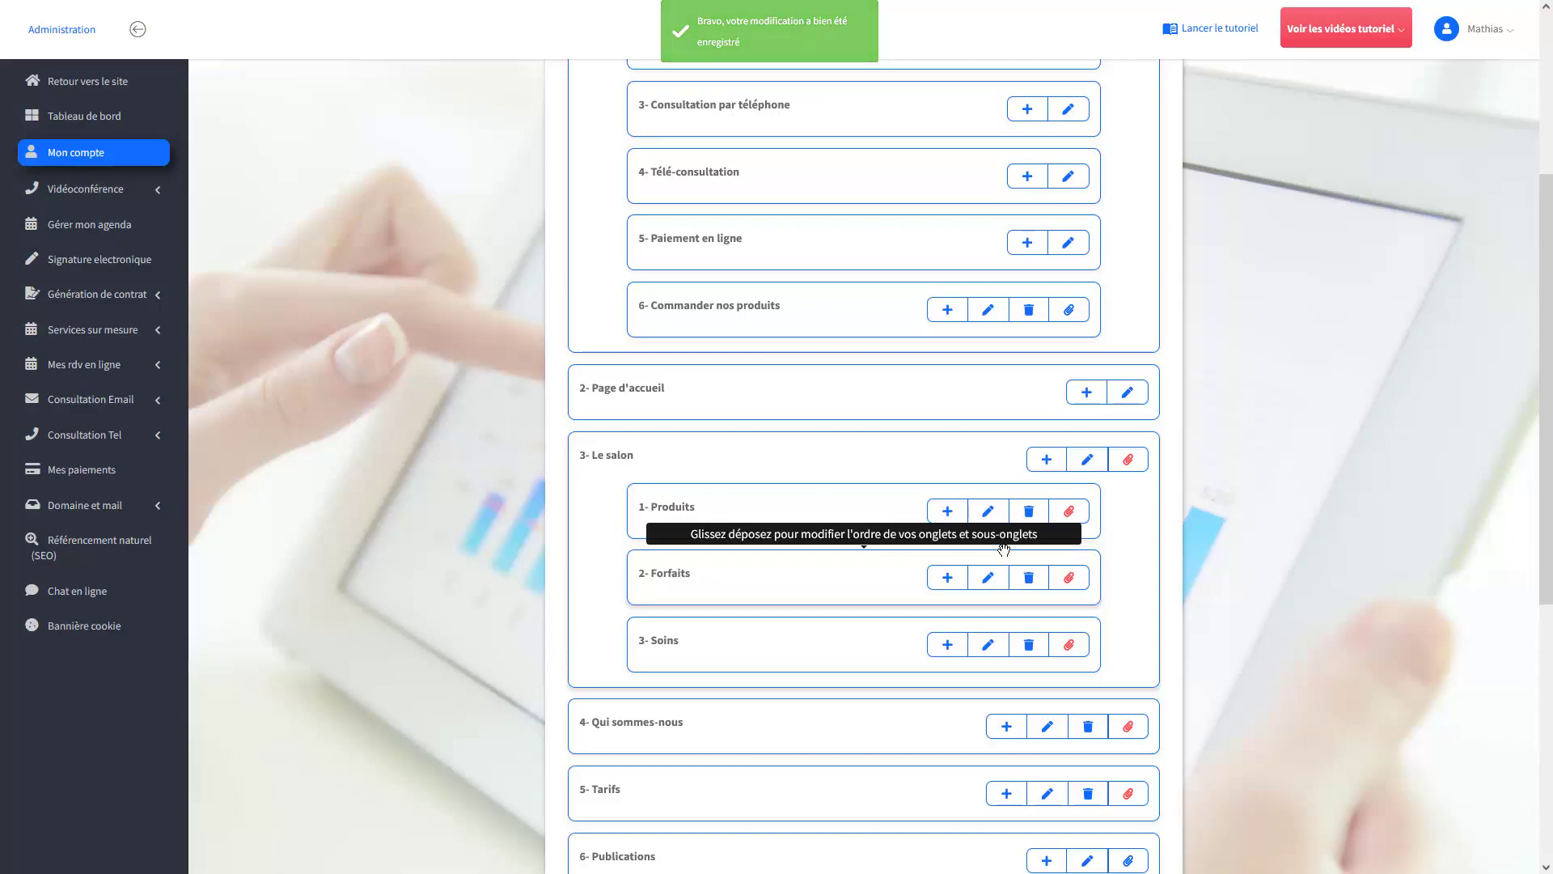
scroll(1003, 550, "down", 2)
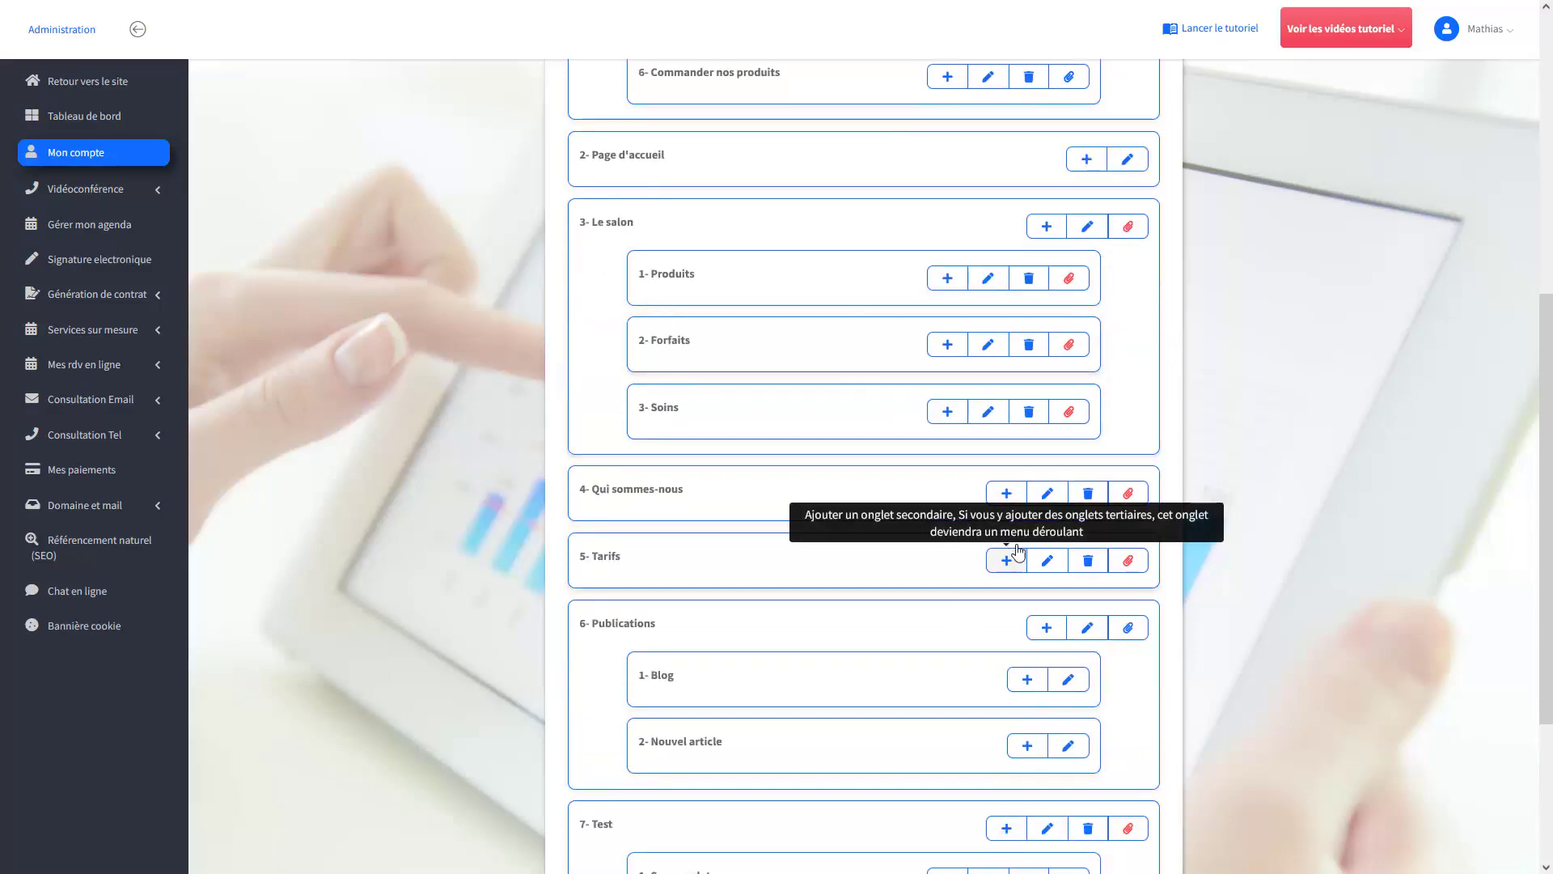
scroll(1027, 539, "down", 3)
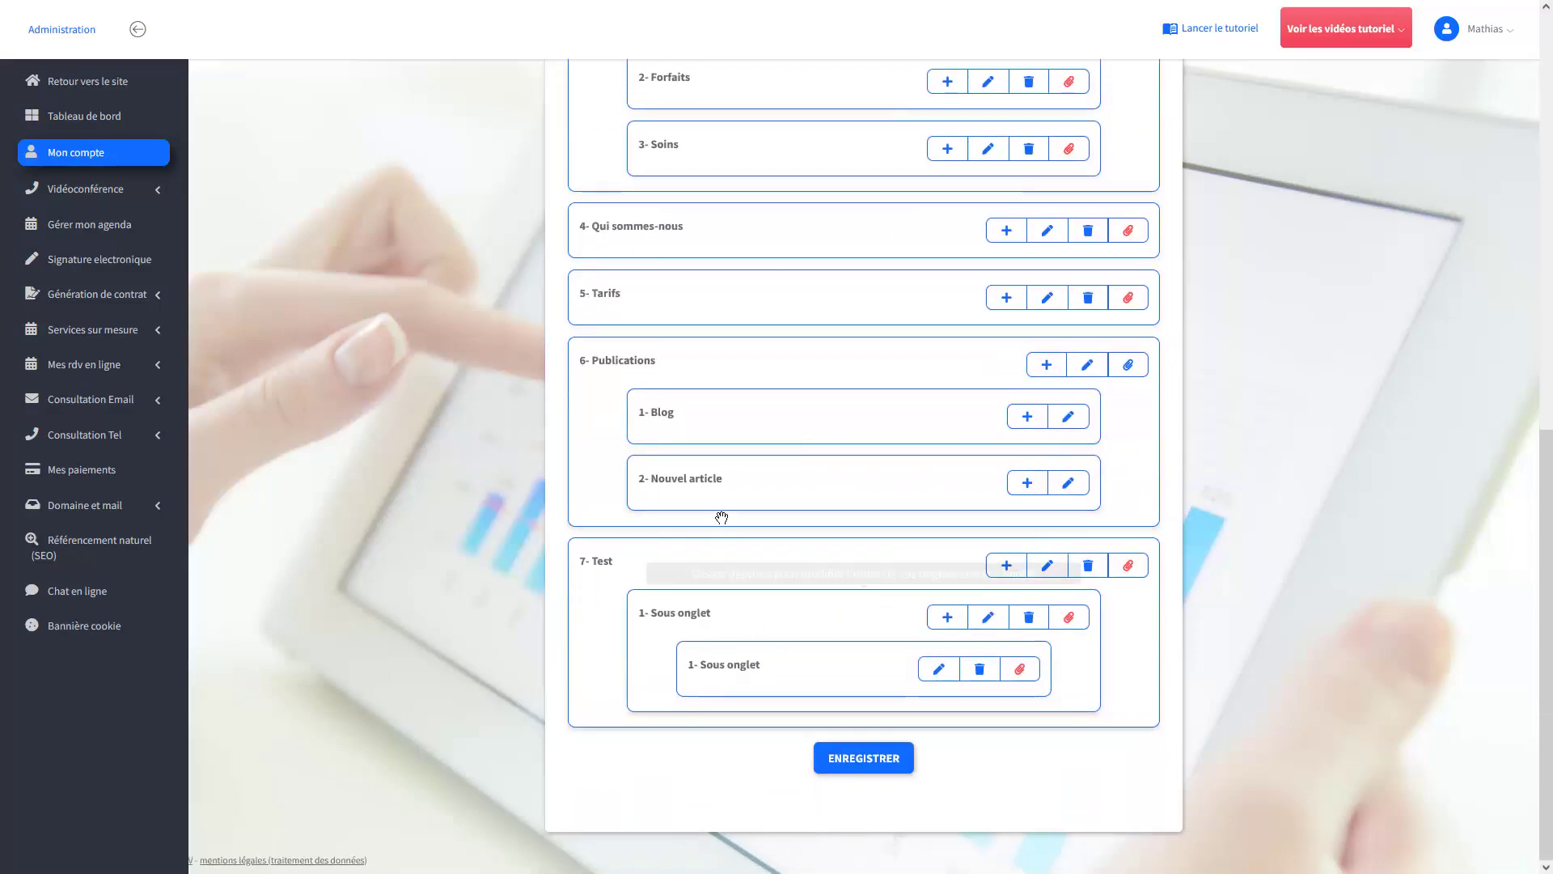
left_click(874, 768)
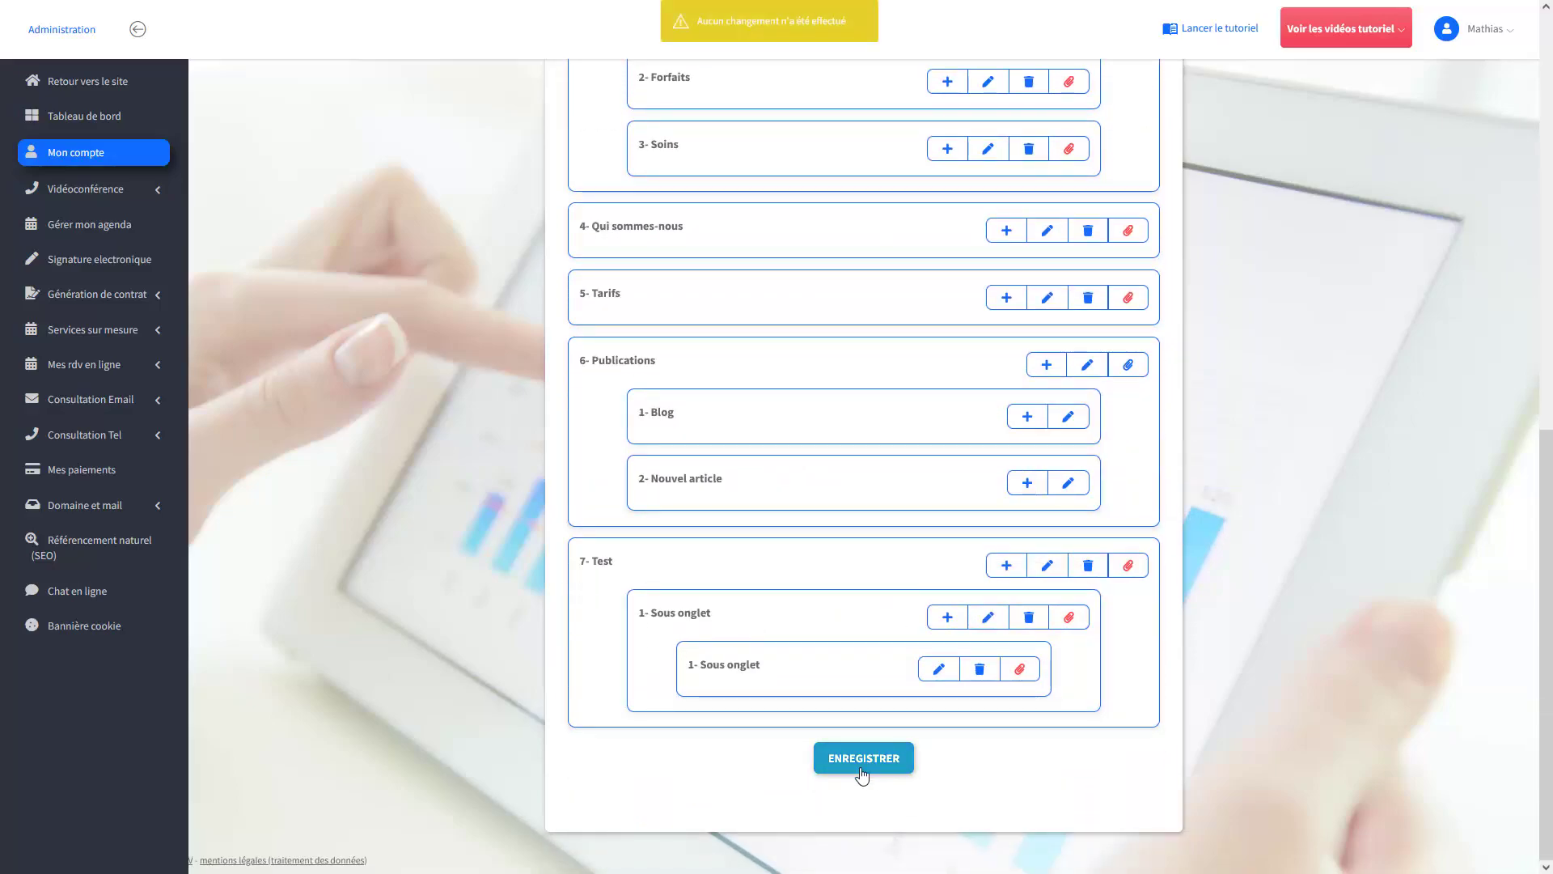
left_click(872, 768)
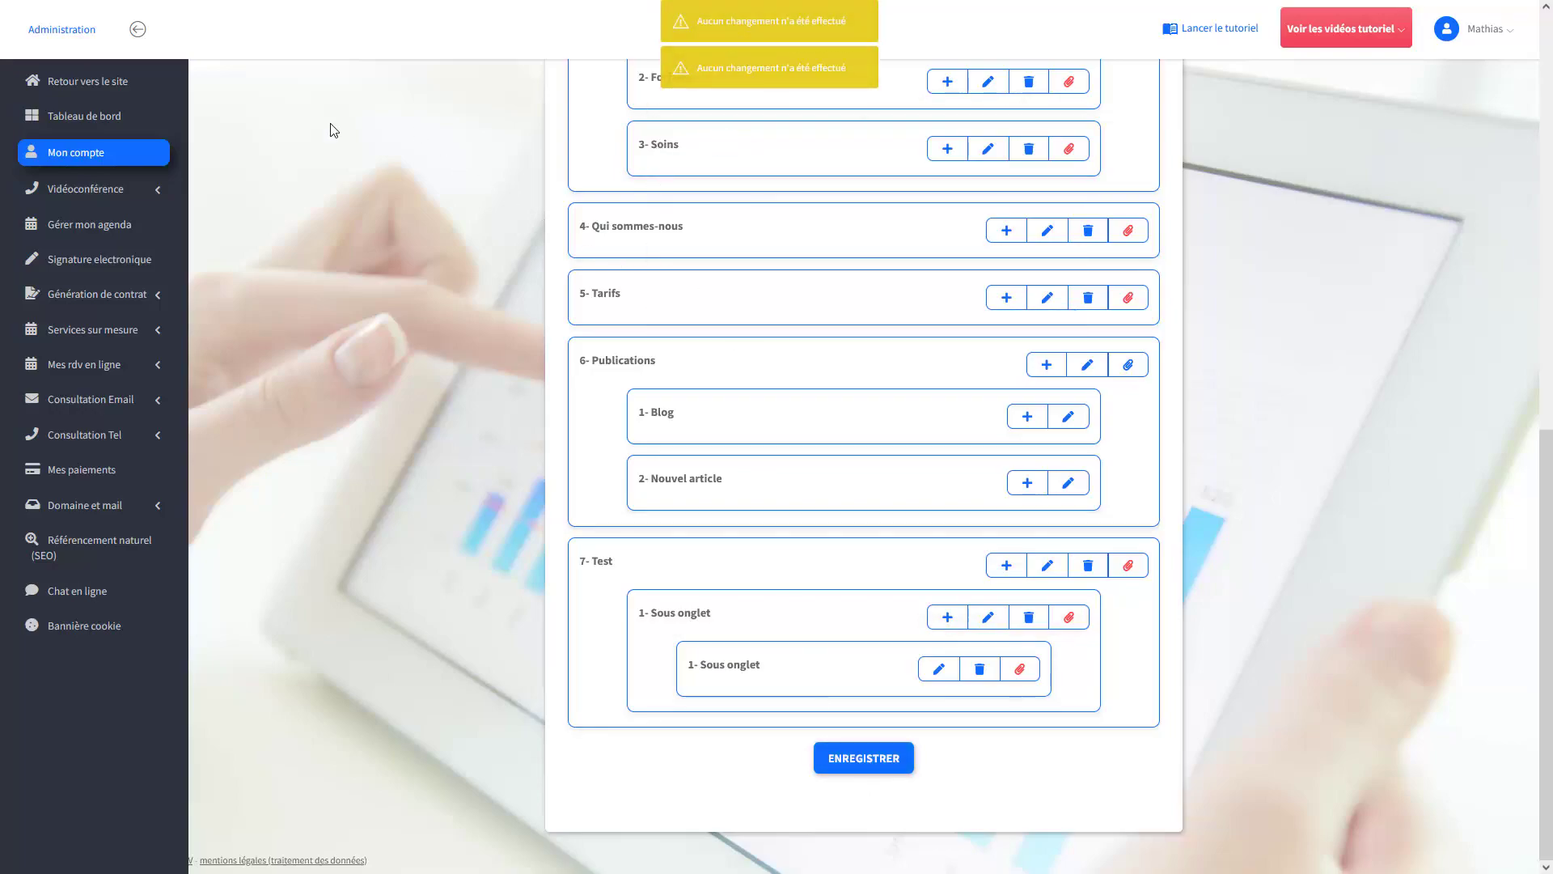
Step: Return to the website and check the sub-tabs under Le salon, Publications and Test in its navigation menu
left_click(112, 90)
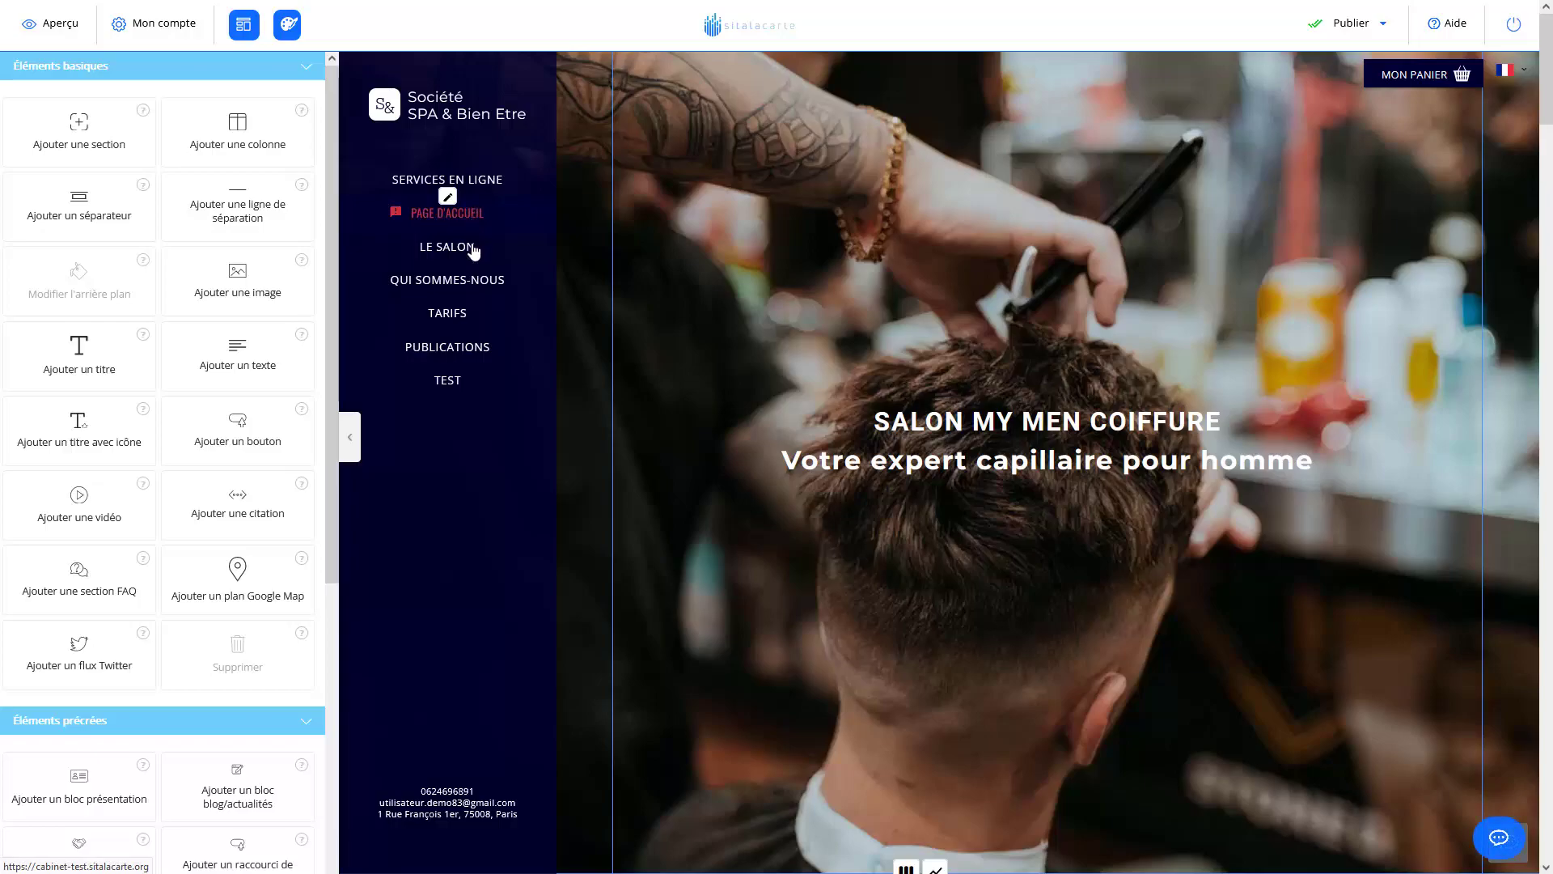
mouse_move(461, 256)
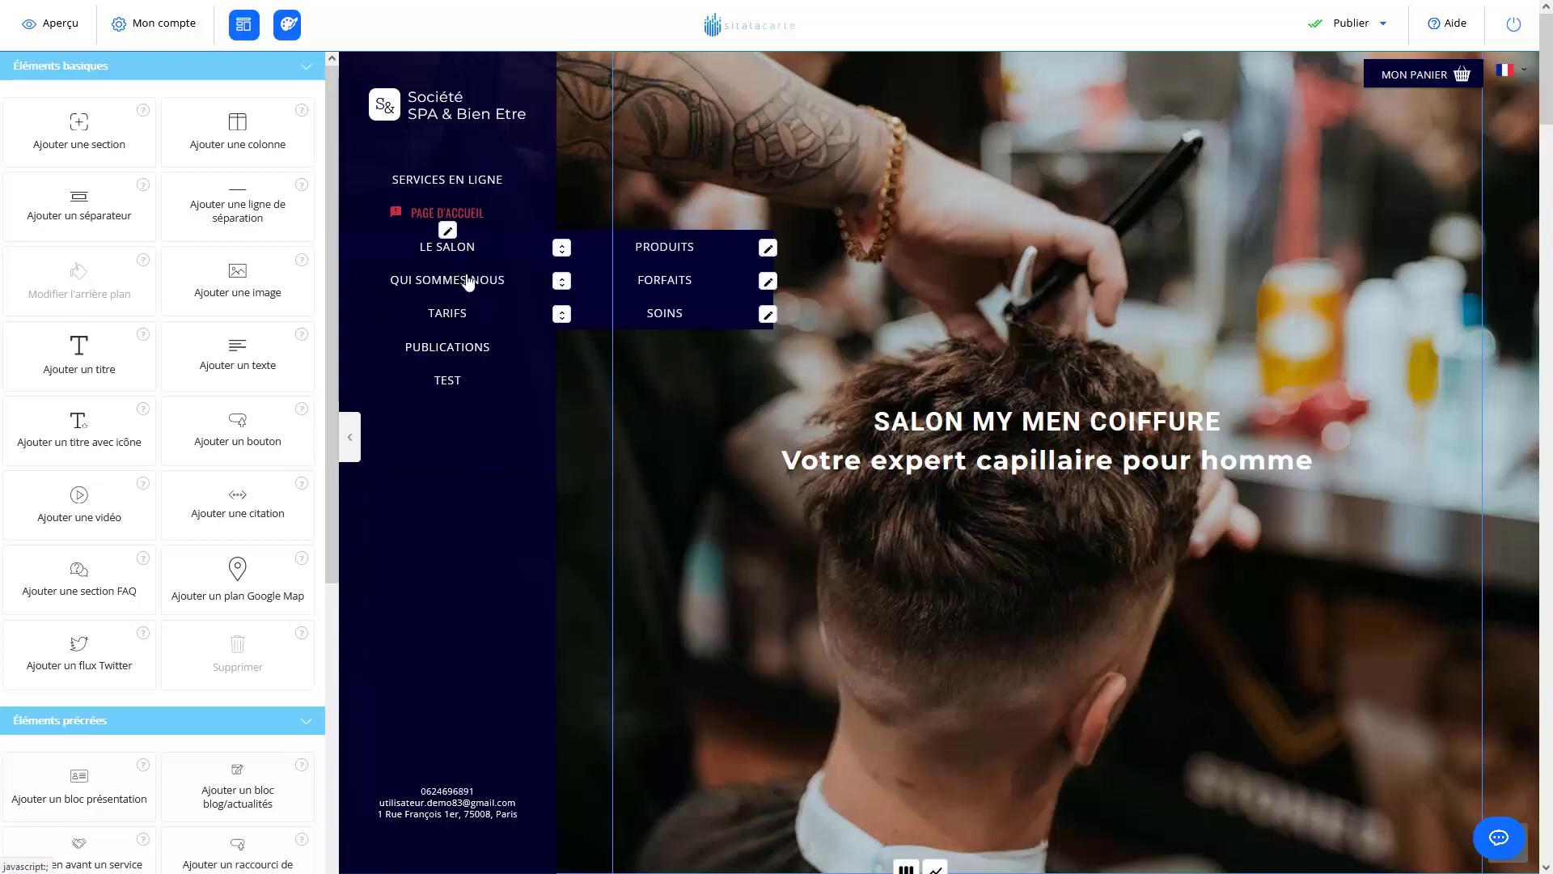
mouse_move(447, 347)
mouse_move(457, 390)
mouse_move(665, 386)
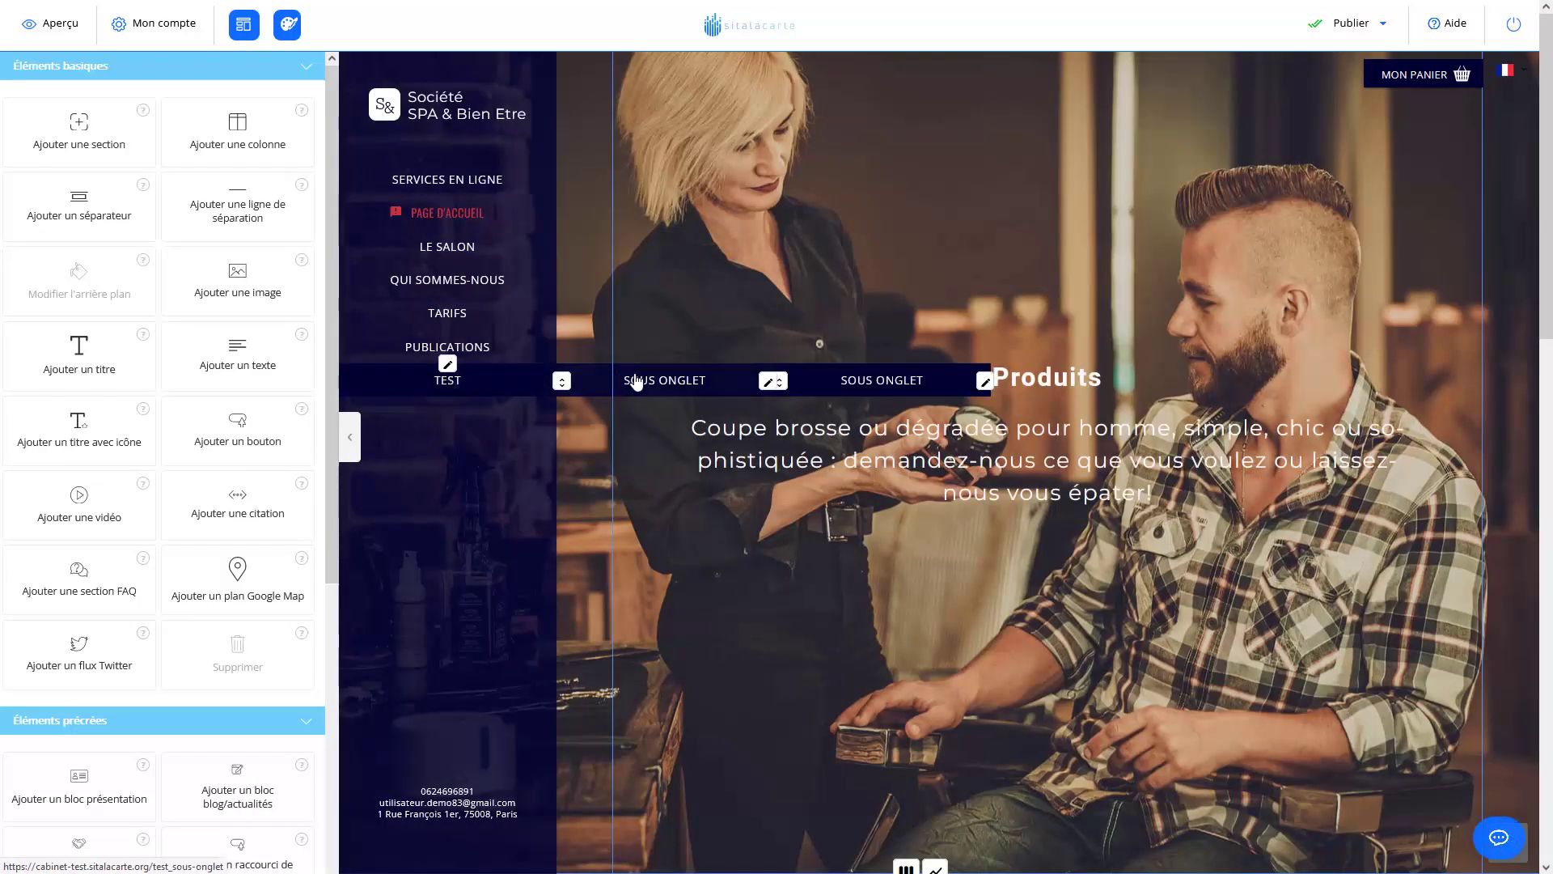
Step: Open the second-level Sous onglet page under Test and look through its default content, returning to its header
left_click(636, 382)
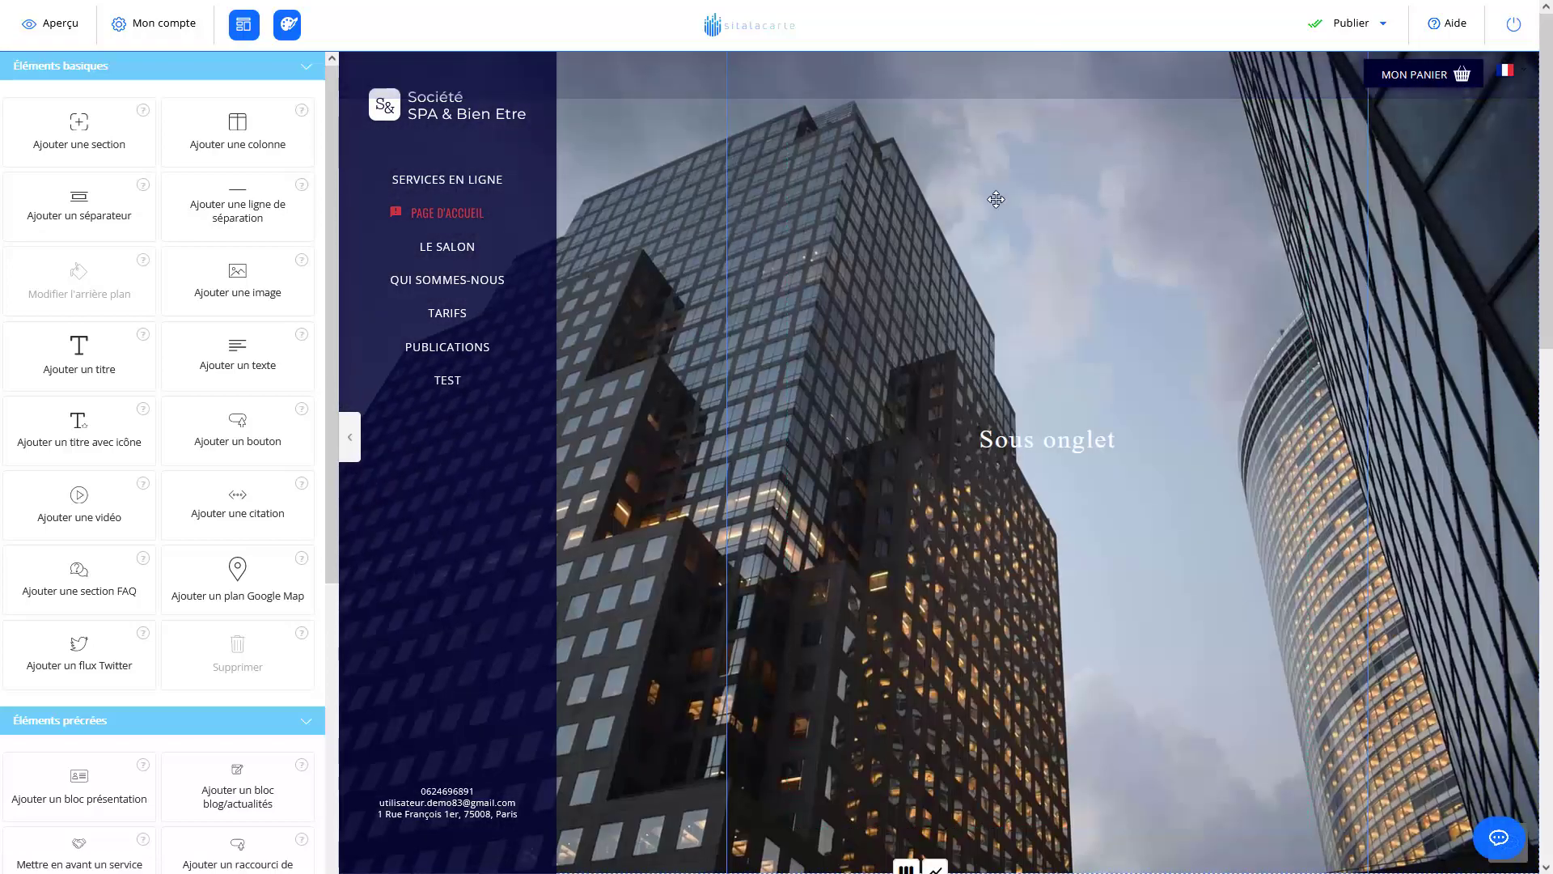
scroll(707, 465, "down", 5)
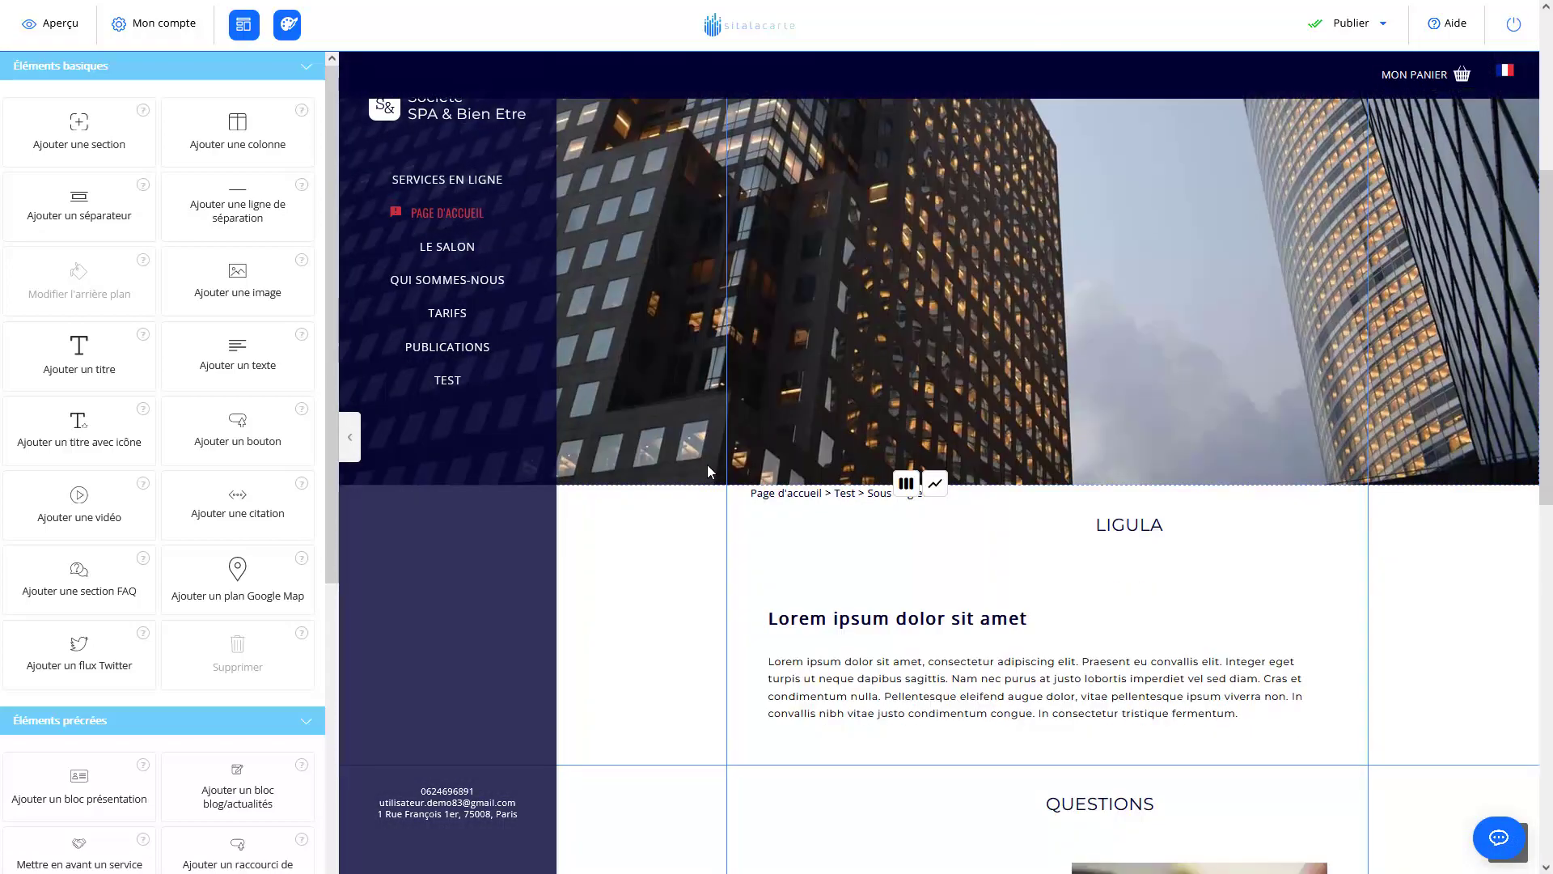
scroll(707, 464, "down", 3)
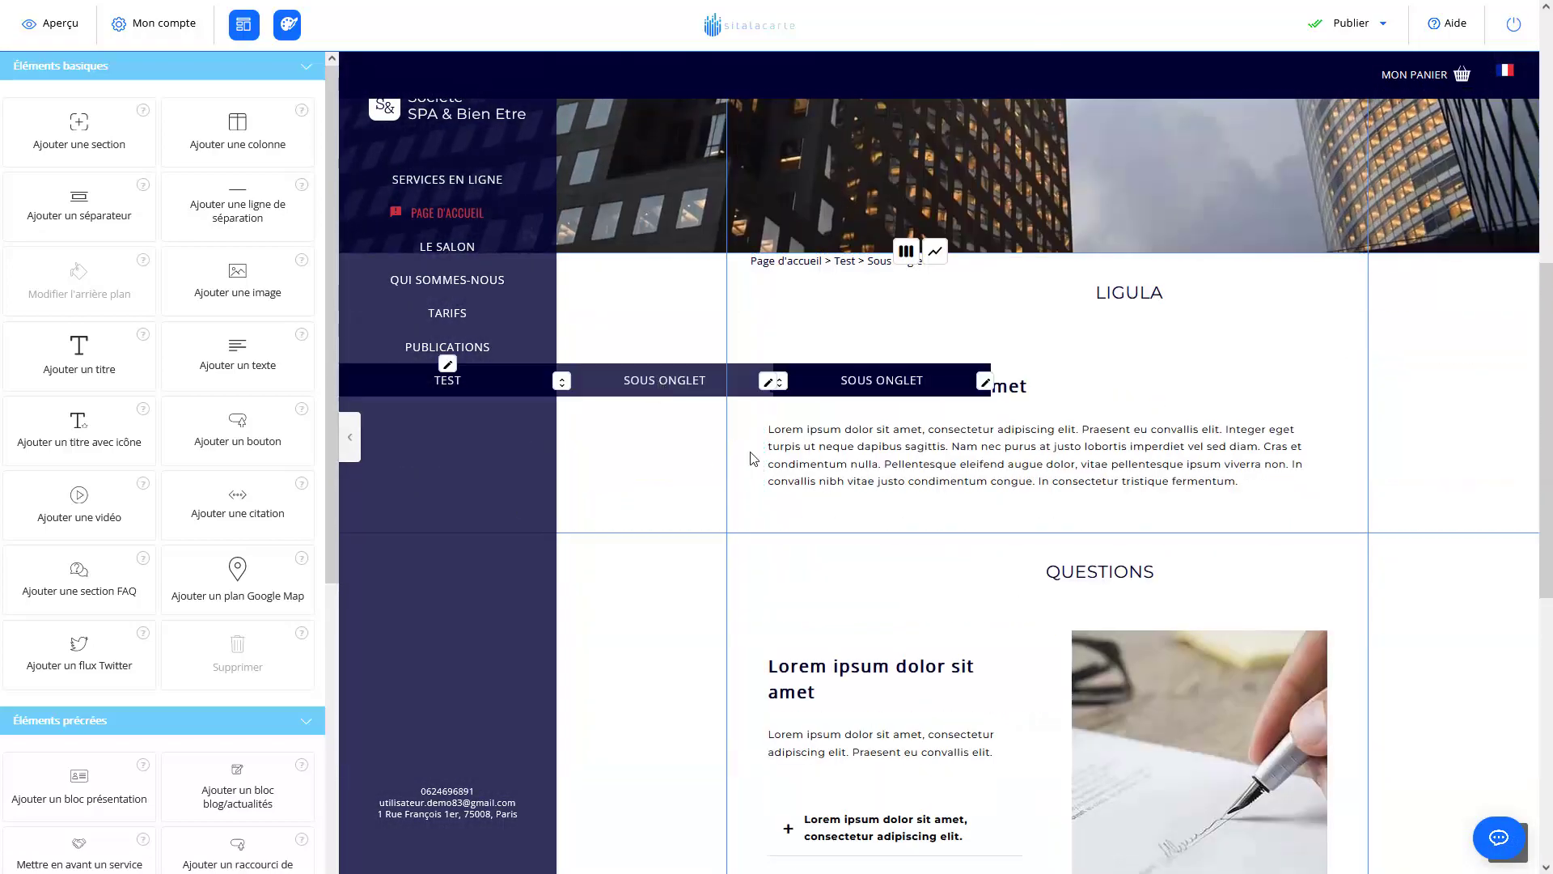
scroll(715, 435, "up", 8)
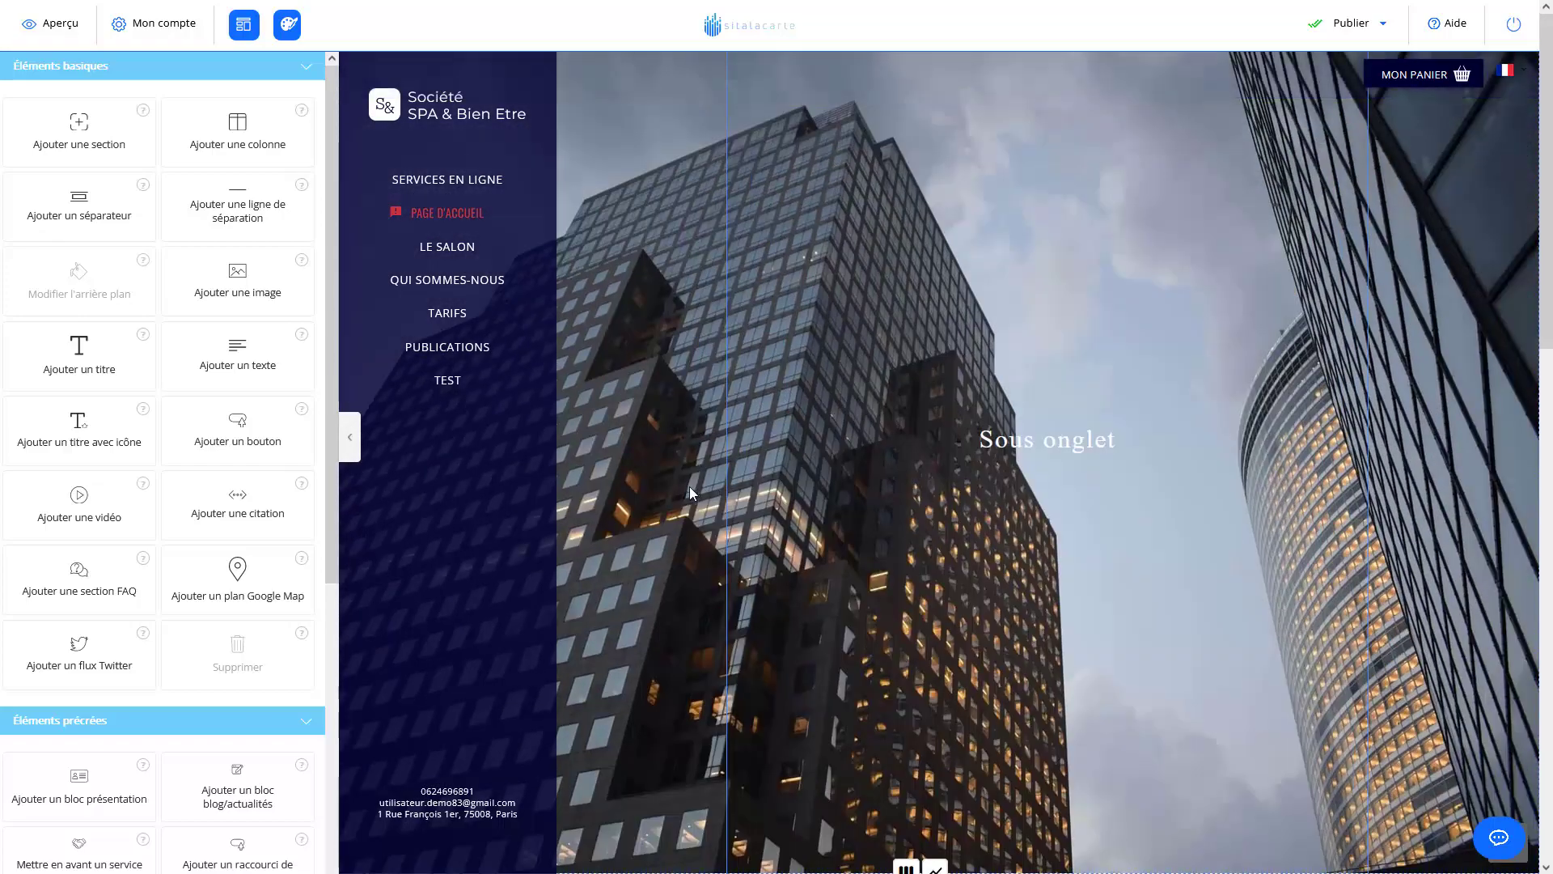